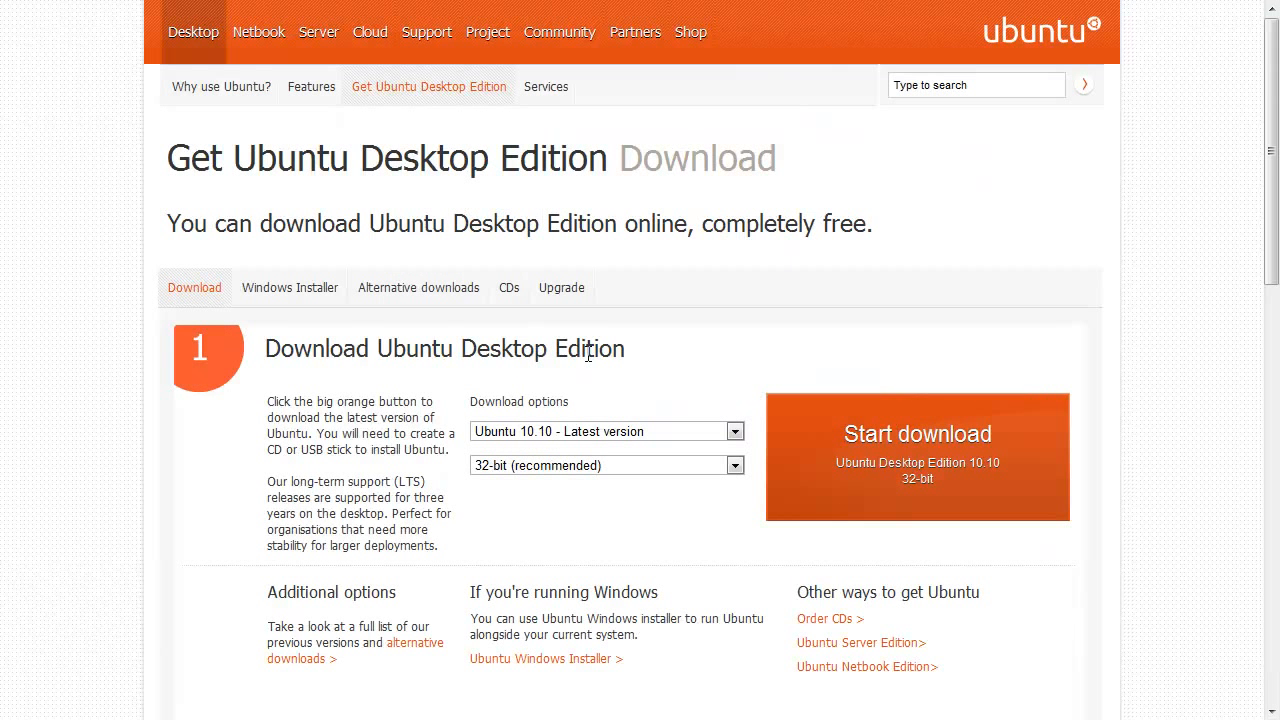
Check the Ubuntu 10.10 version and 32/64-bit choices, keep 32-bit, then switch to the Downloads window.
scroll(588, 355, "down", 1)
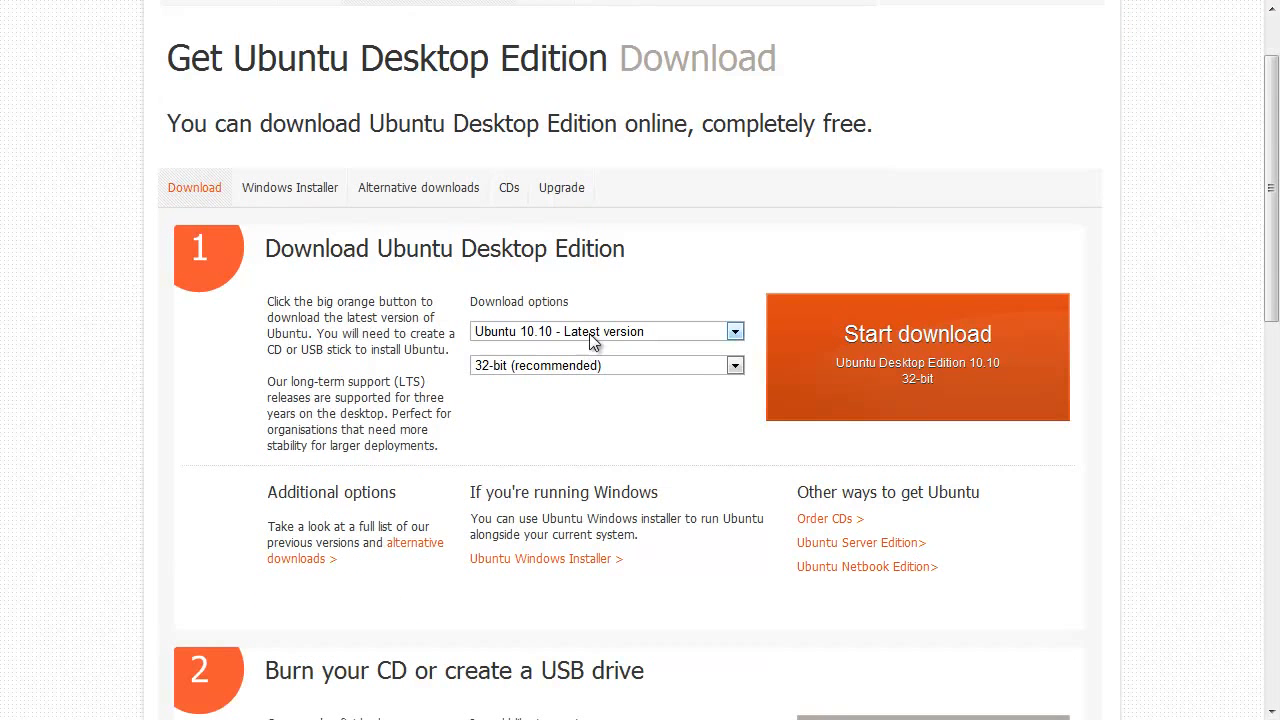
left_click(594, 333)
left_click(588, 350)
left_click(582, 368)
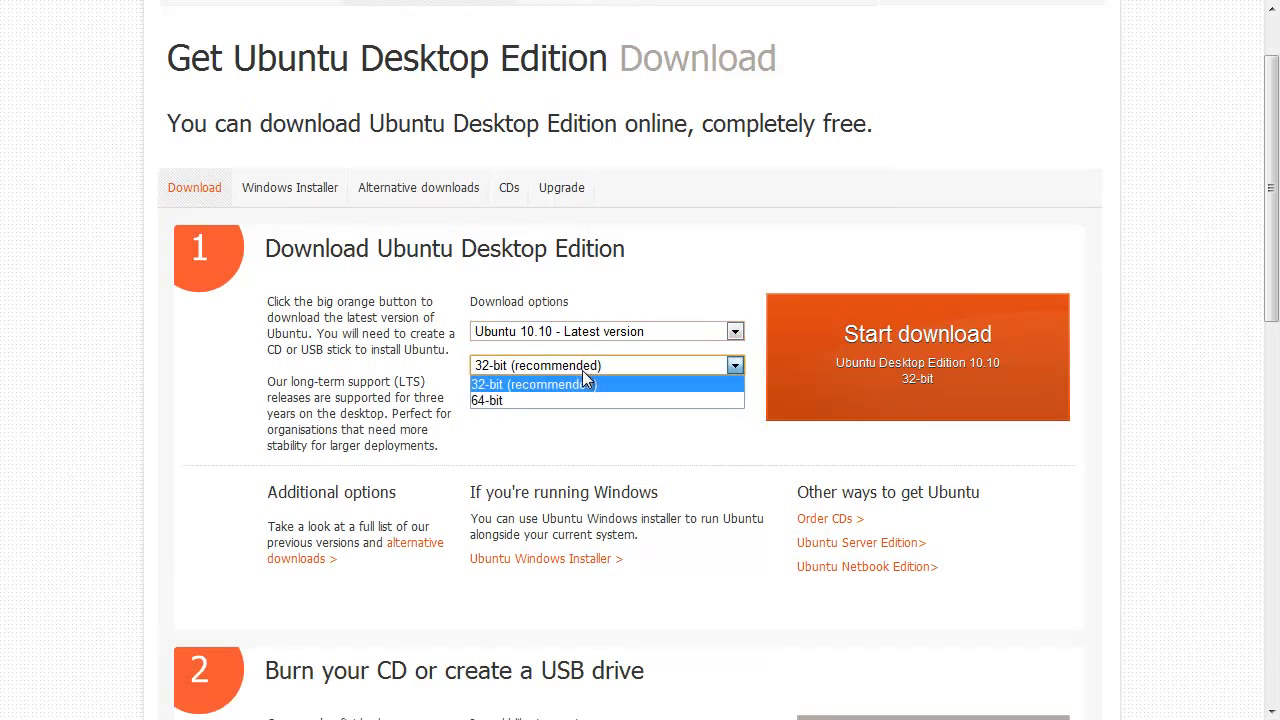
left_click(580, 367)
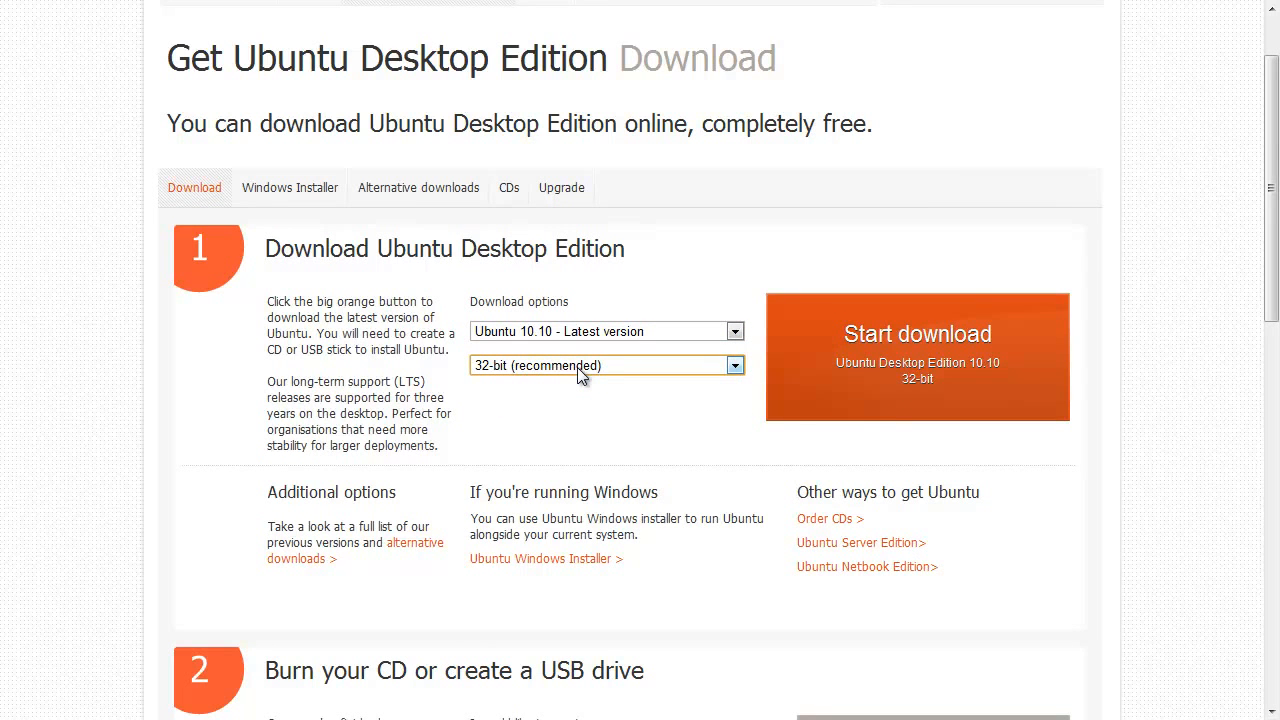
left_click(574, 369)
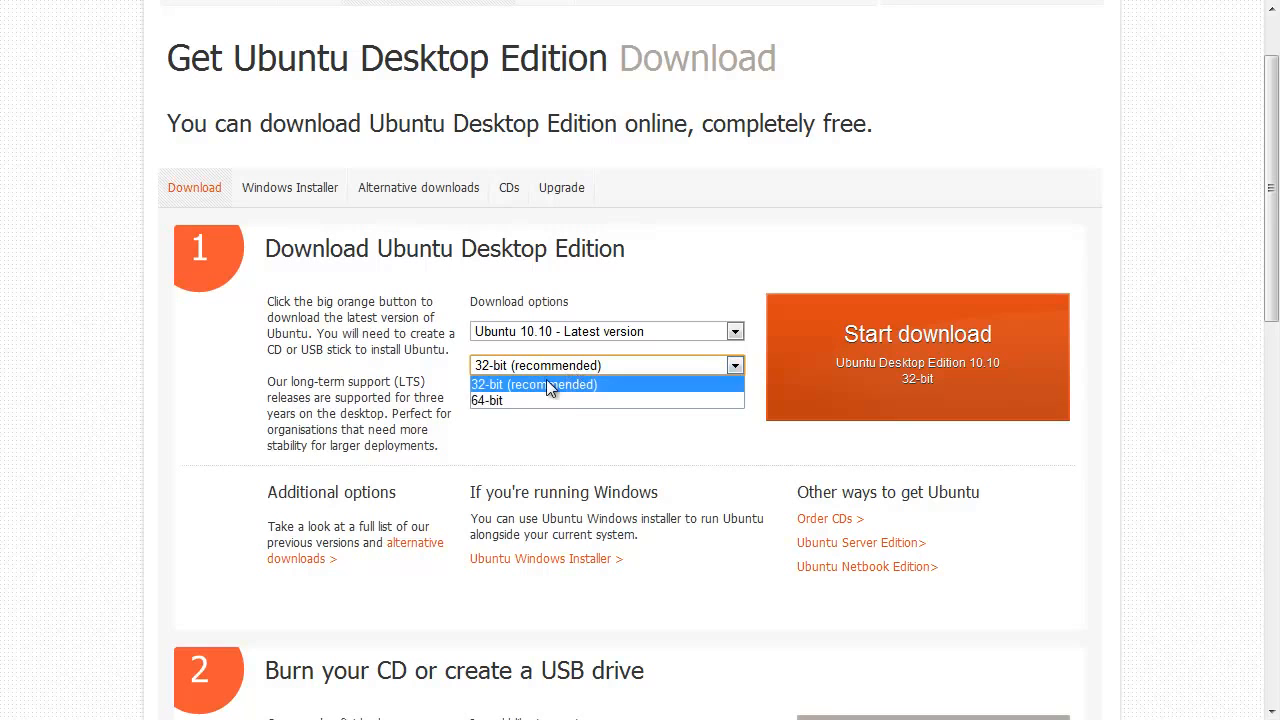
left_click(509, 384)
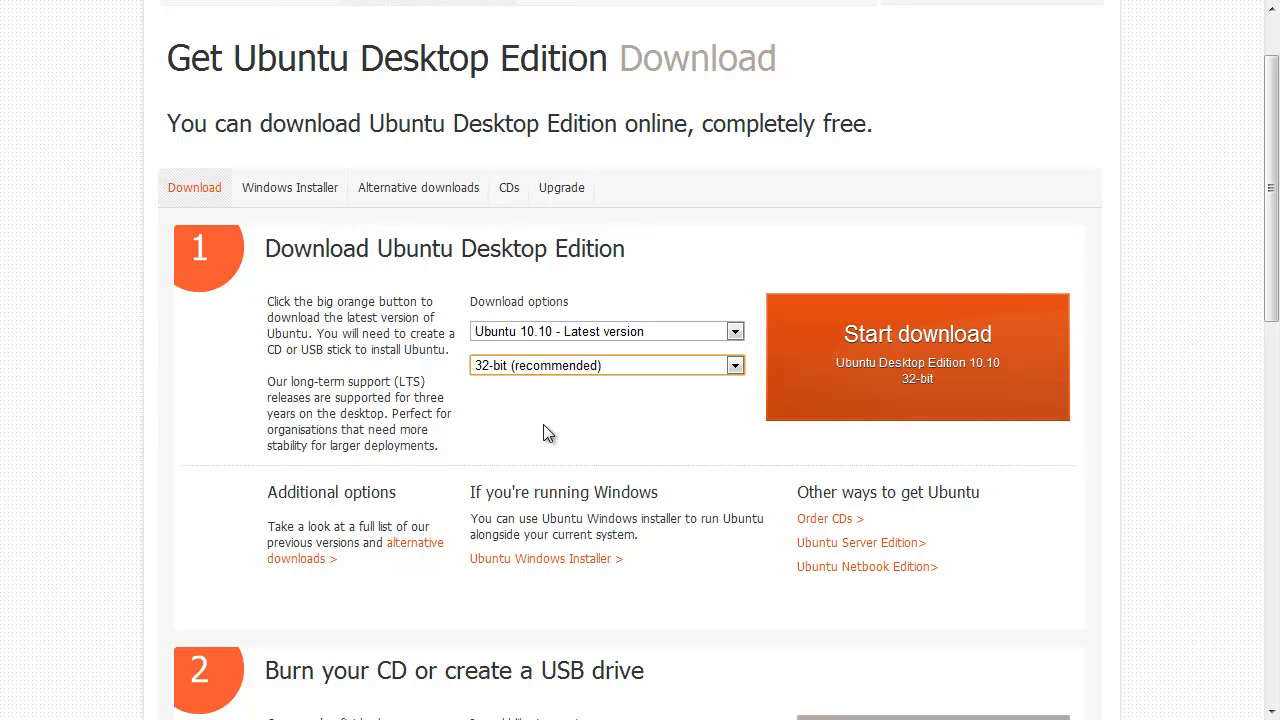
key("alt+Tab")
key("alt+Tab")
key("alt+Tab")
key("alt+Tab")
key("alt+Tab")
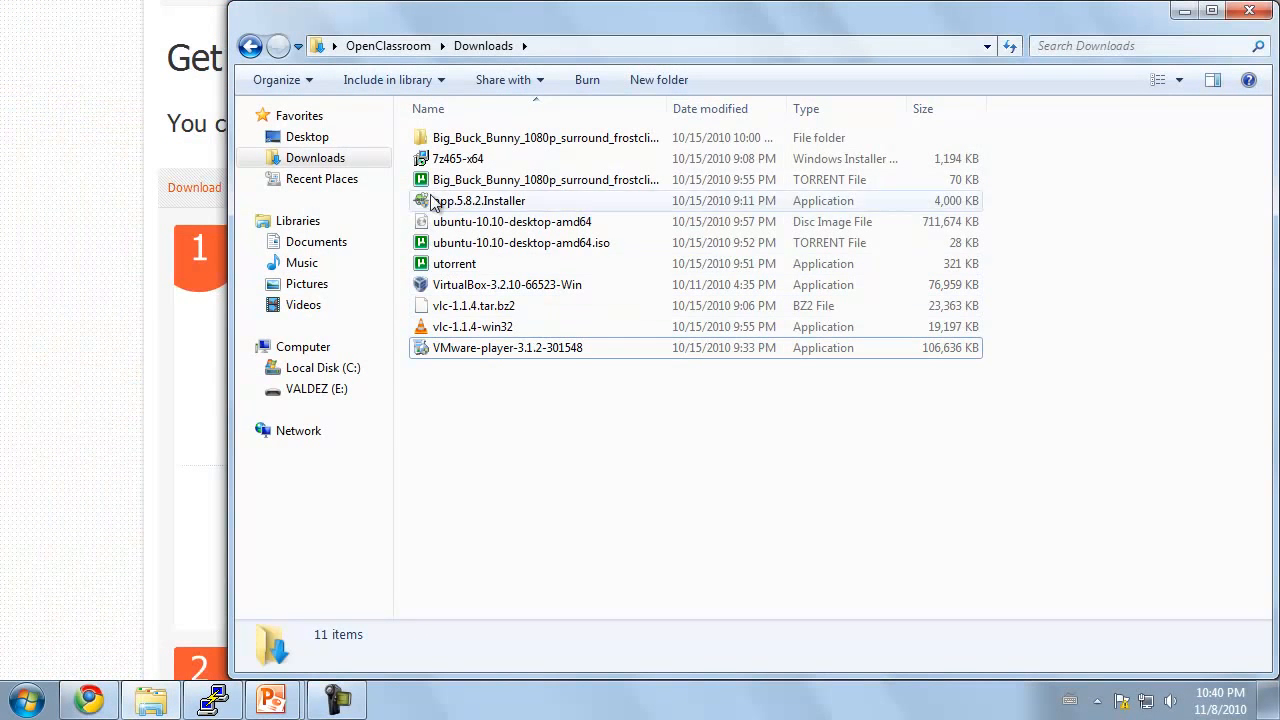
left_click(470, 350)
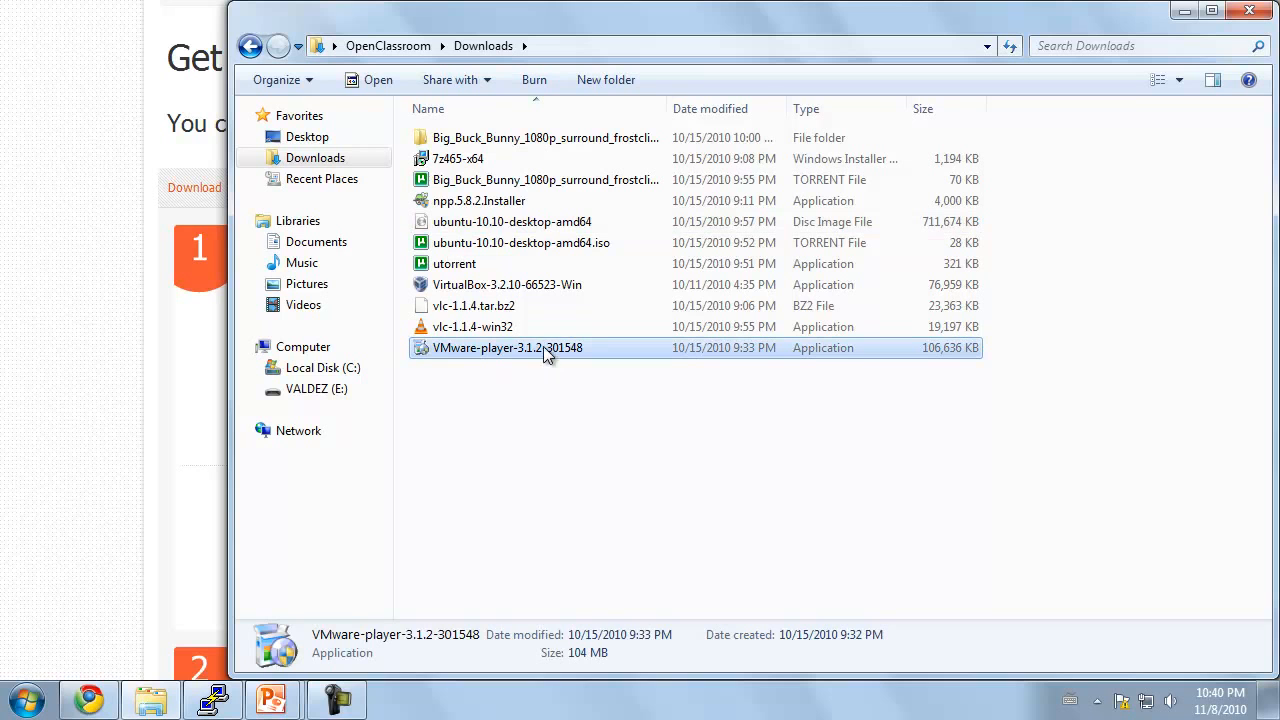
mouse_move(547, 362)
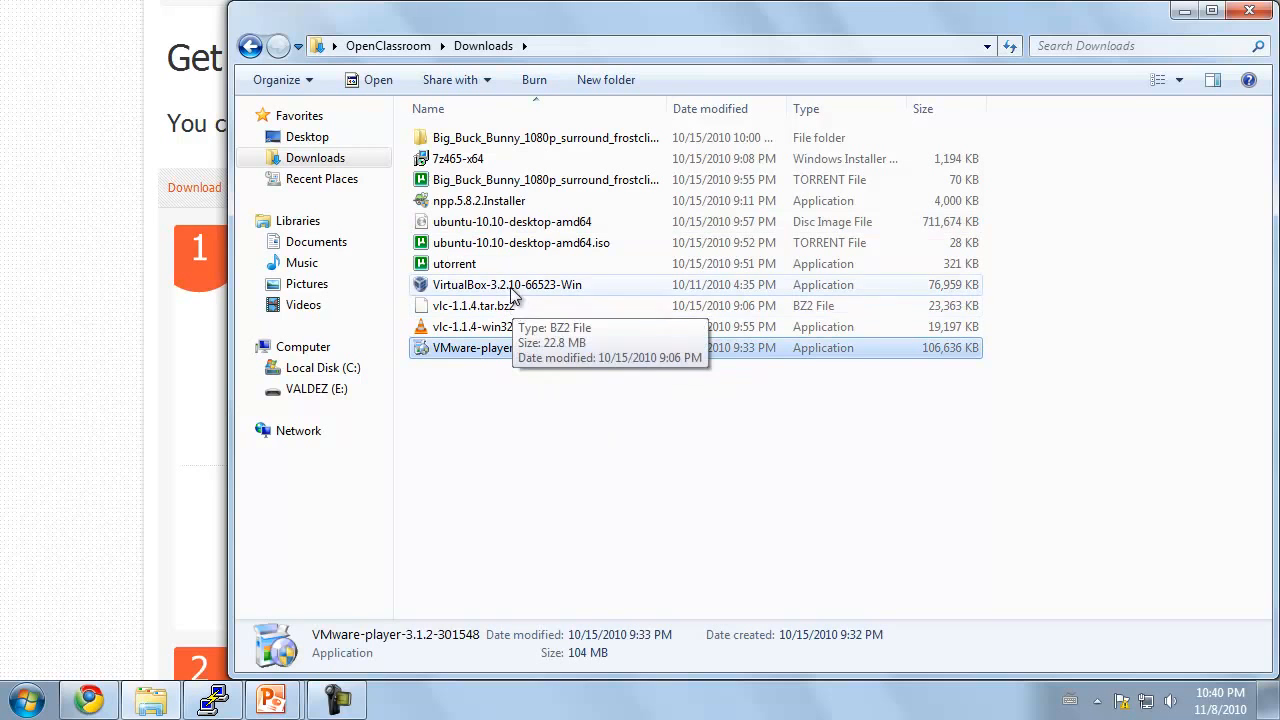
left_click(505, 224)
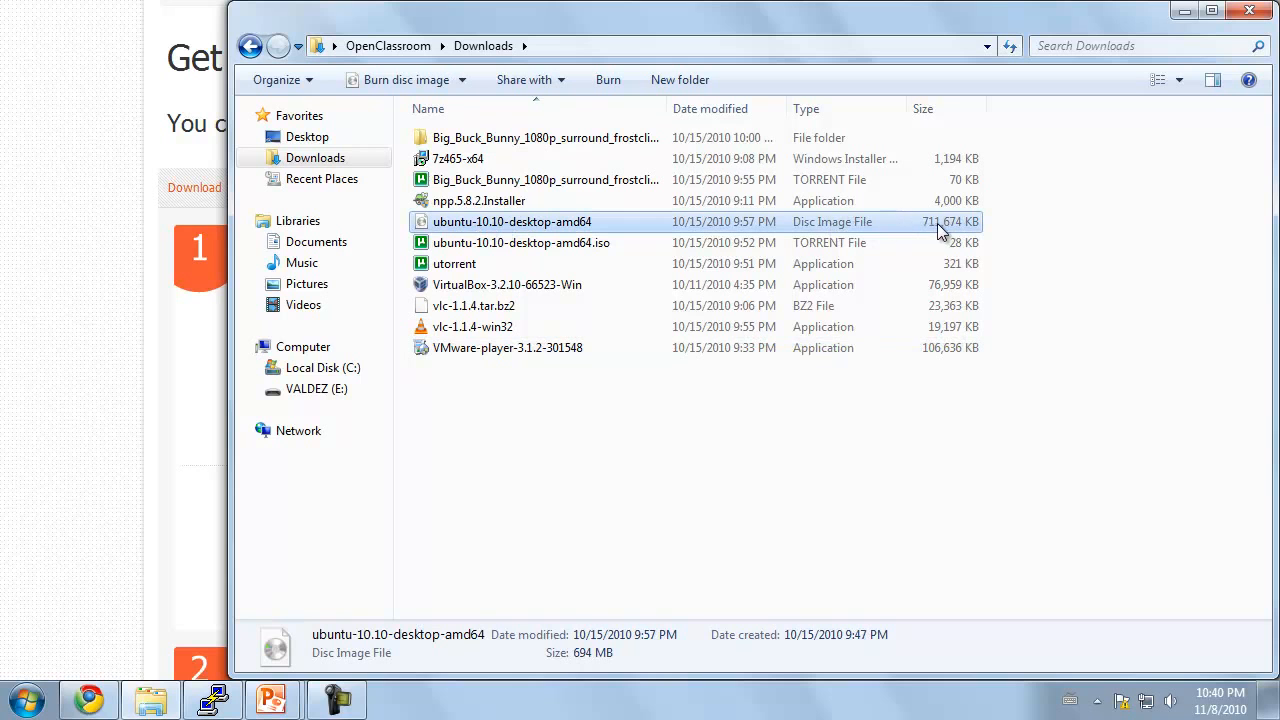
double_click(484, 347)
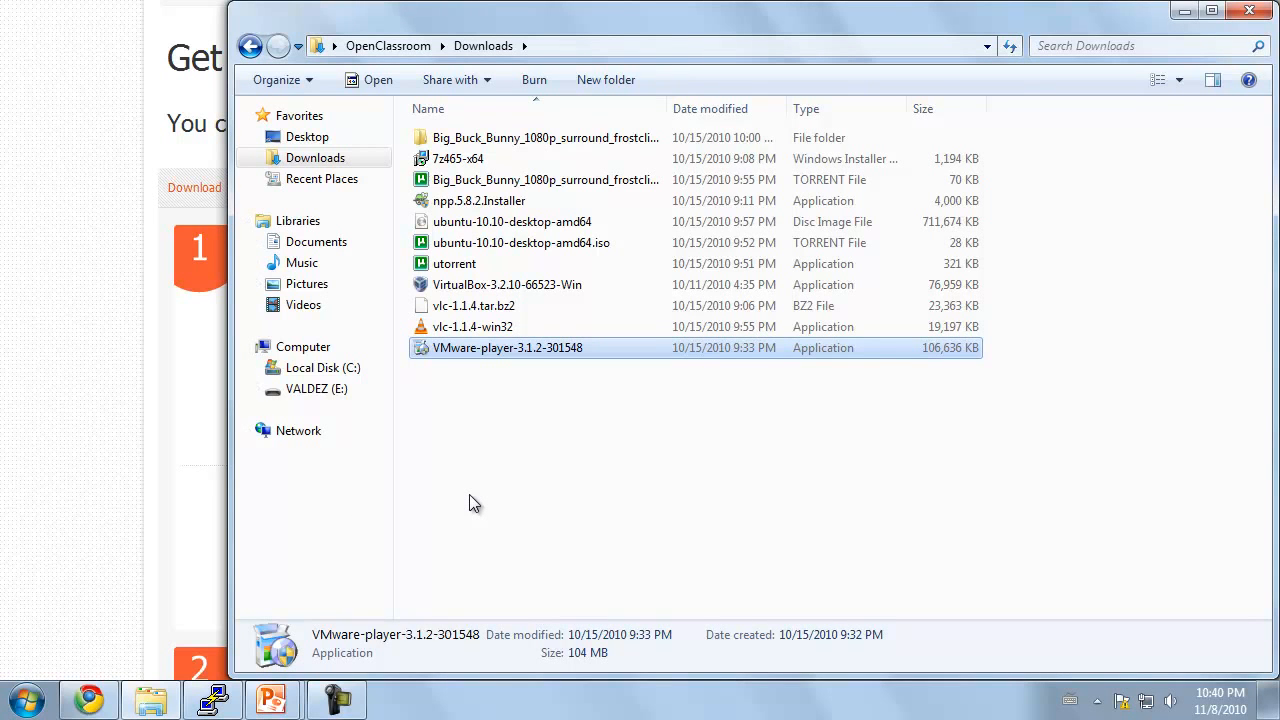
Search the Start menu for 'vmware' and launch VMware Player from the results.
left_click(24, 702)
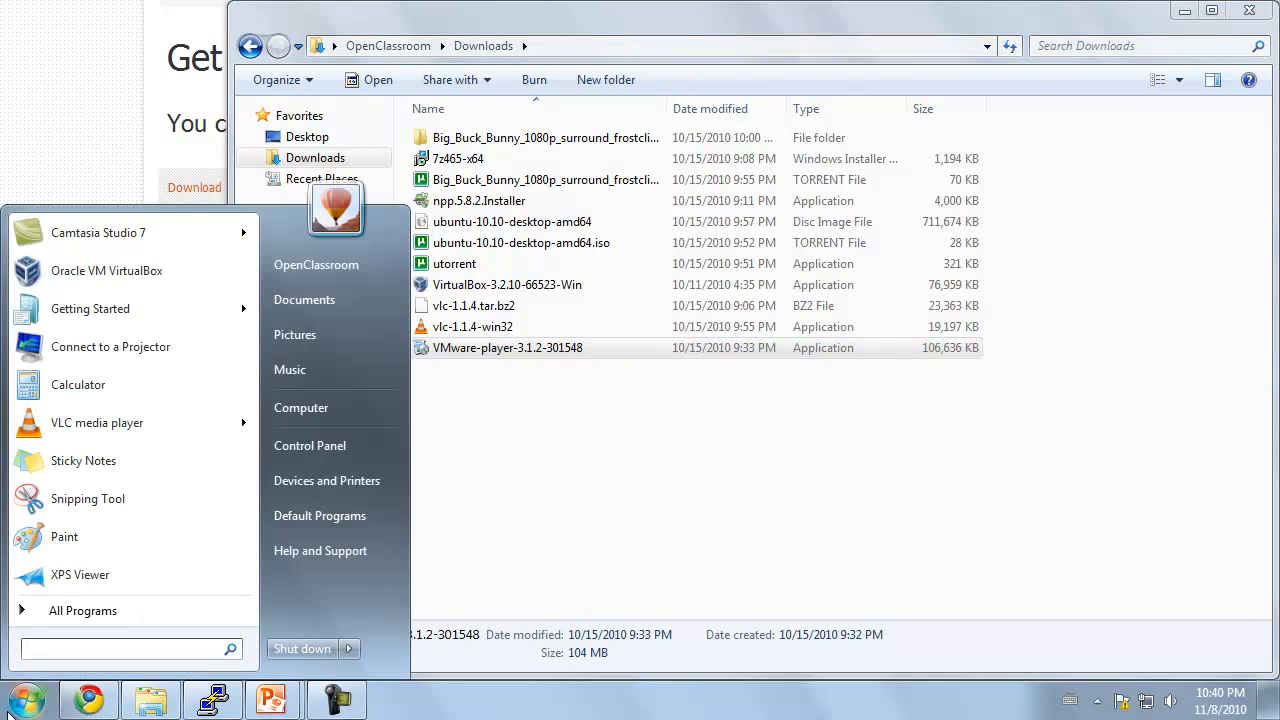
type("km")
key("BackSpace")
key("BackSpace")
left_click(518, 423)
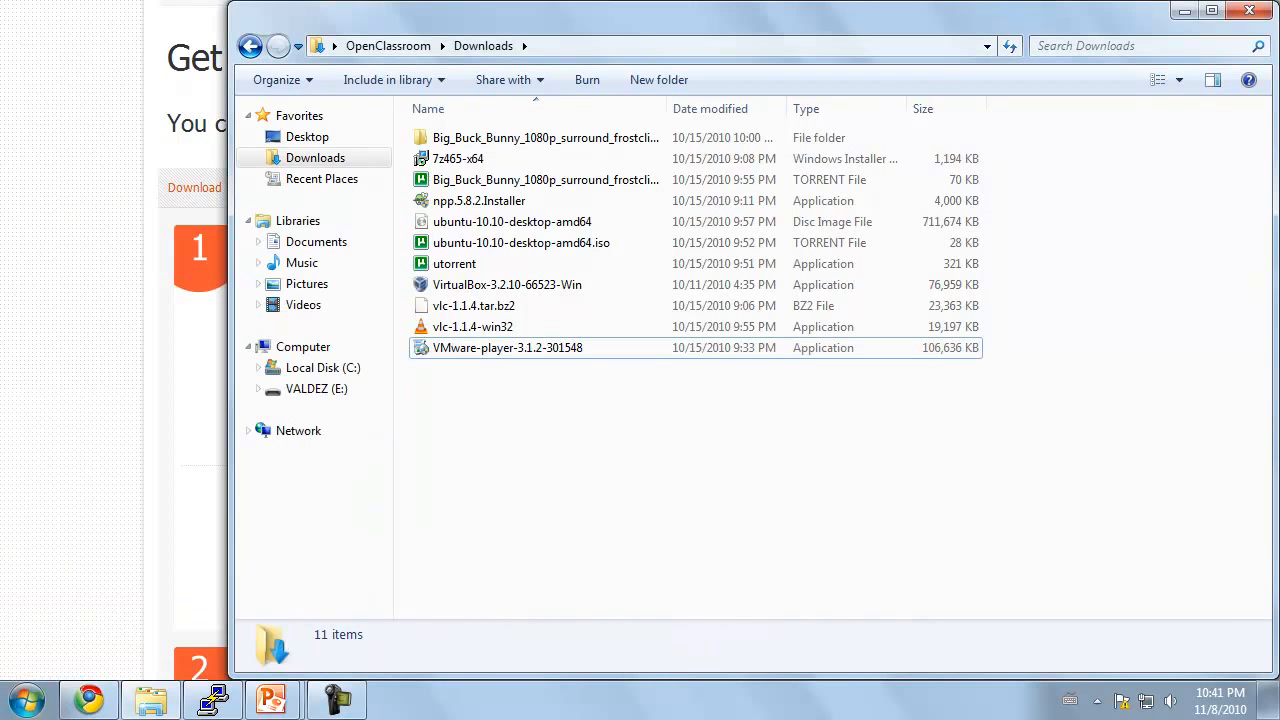
left_click(20, 708)
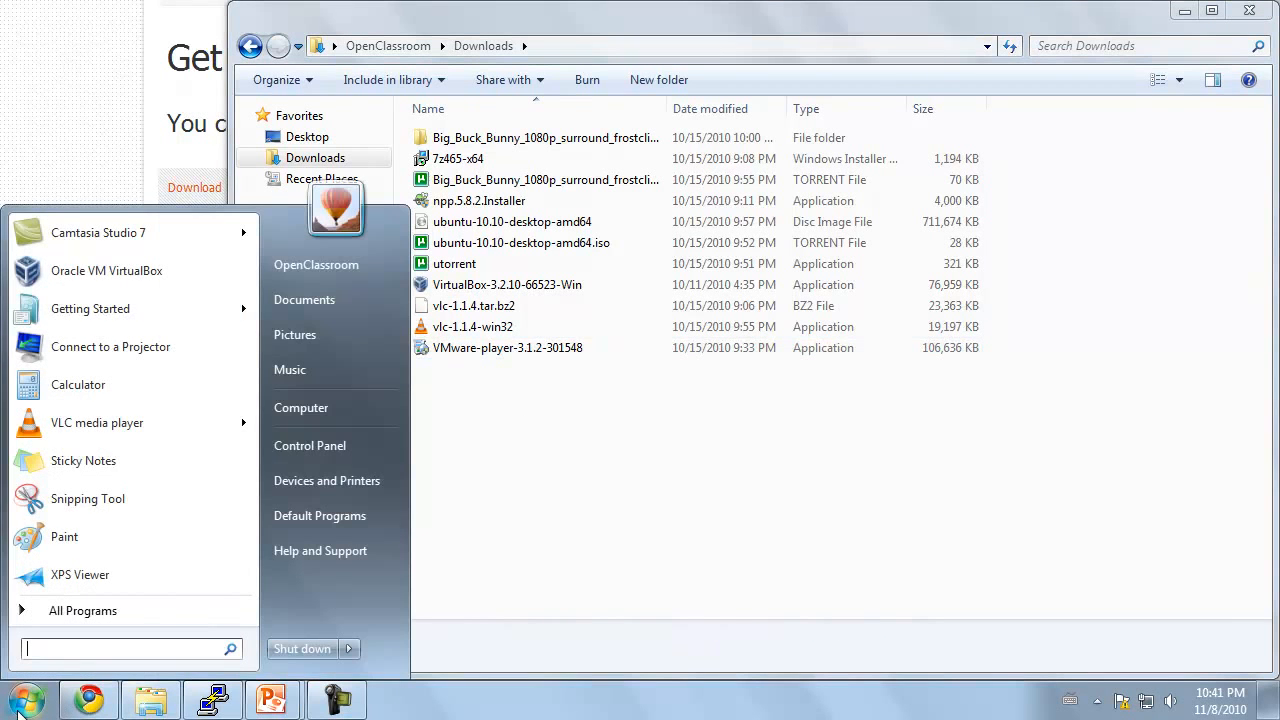
type("km,ap.")
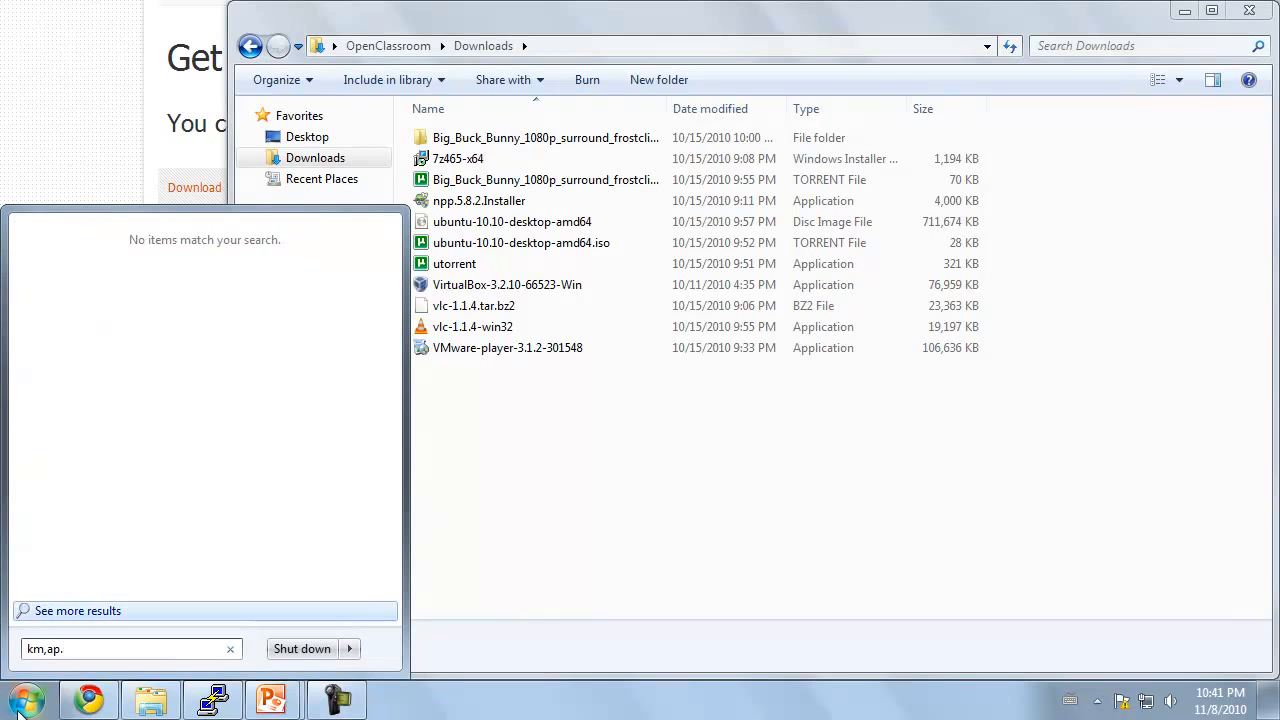
key("Escape")
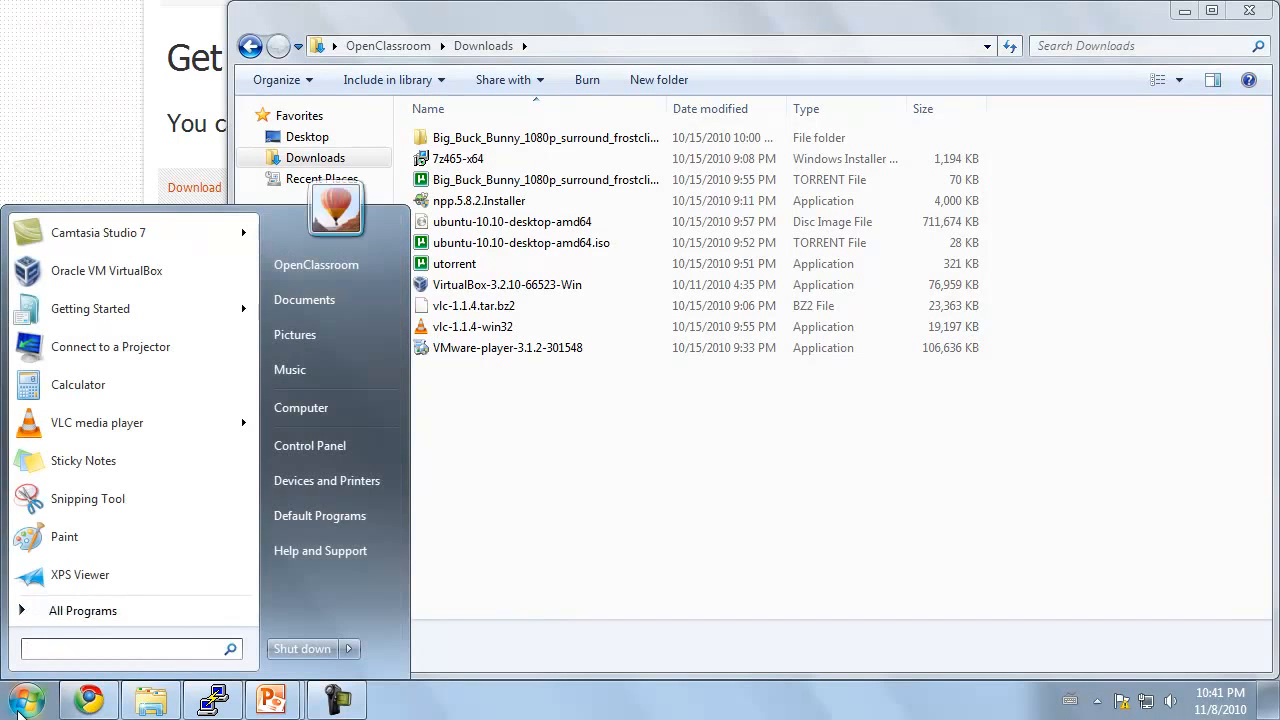
type("vmware")
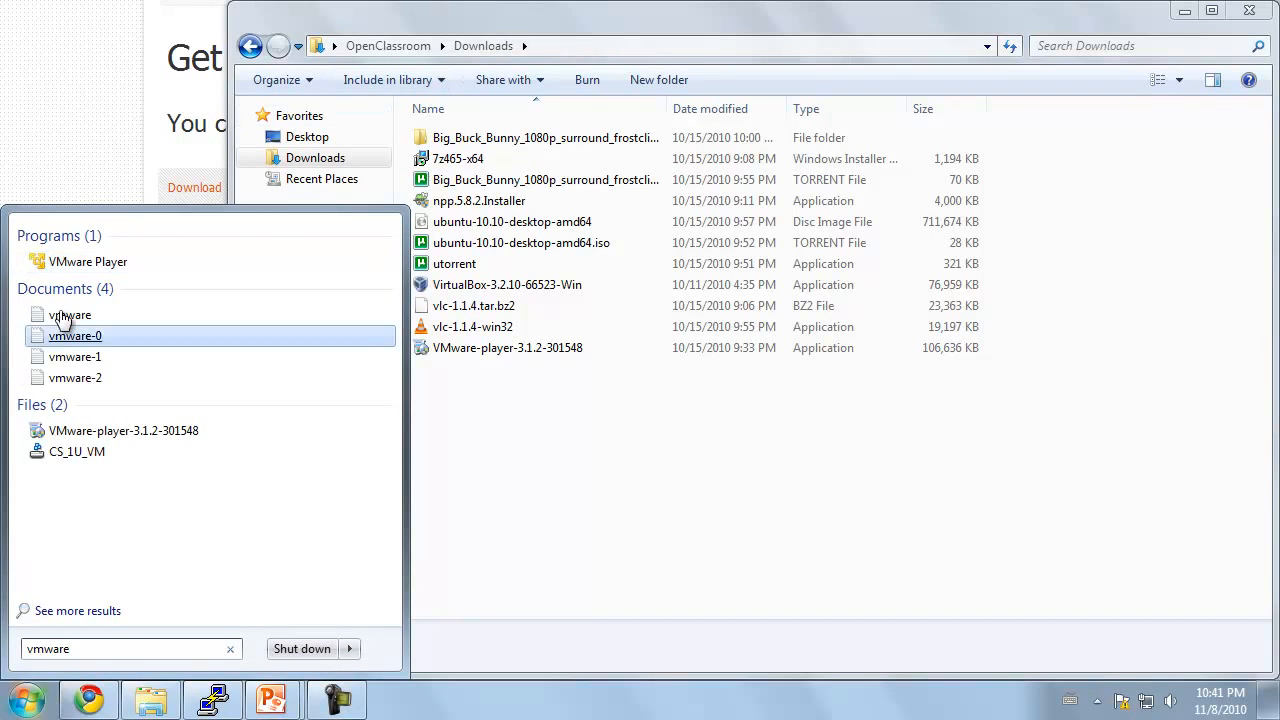
left_click(114, 264)
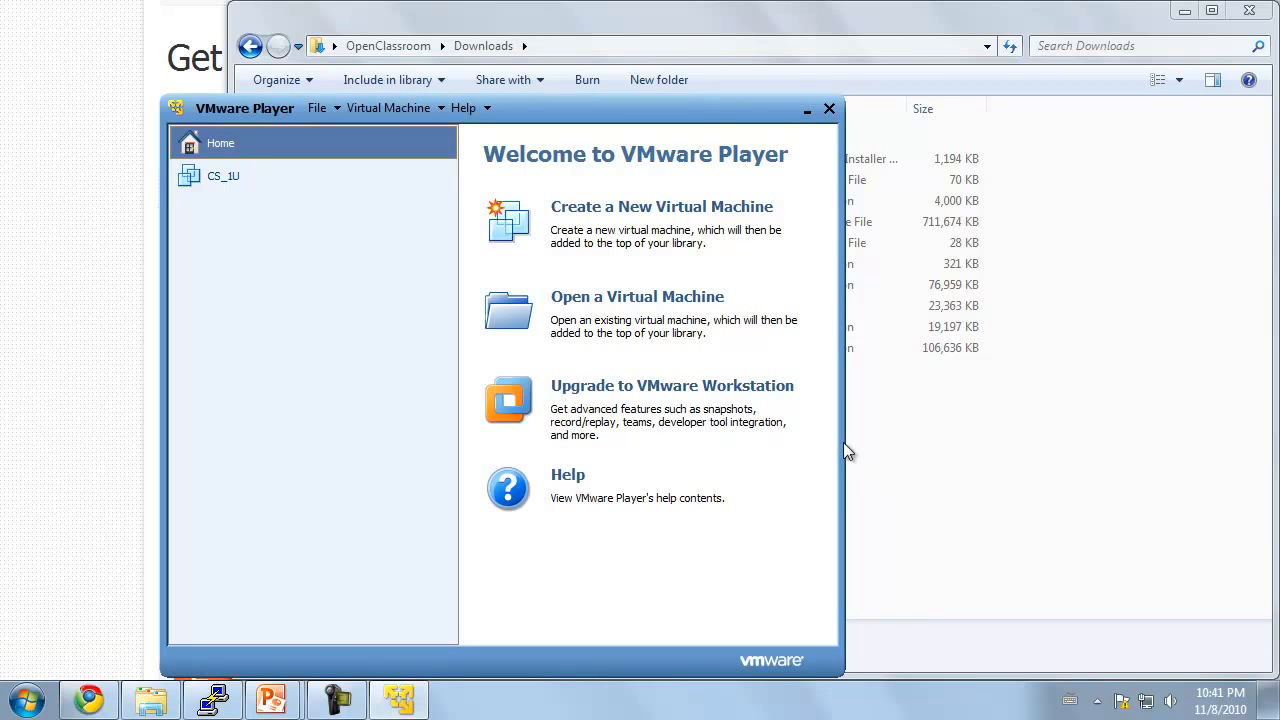
Create a new virtual machine installing from the ubuntu-10.10-desktop-amd64.iso disc image.
left_click(648, 210)
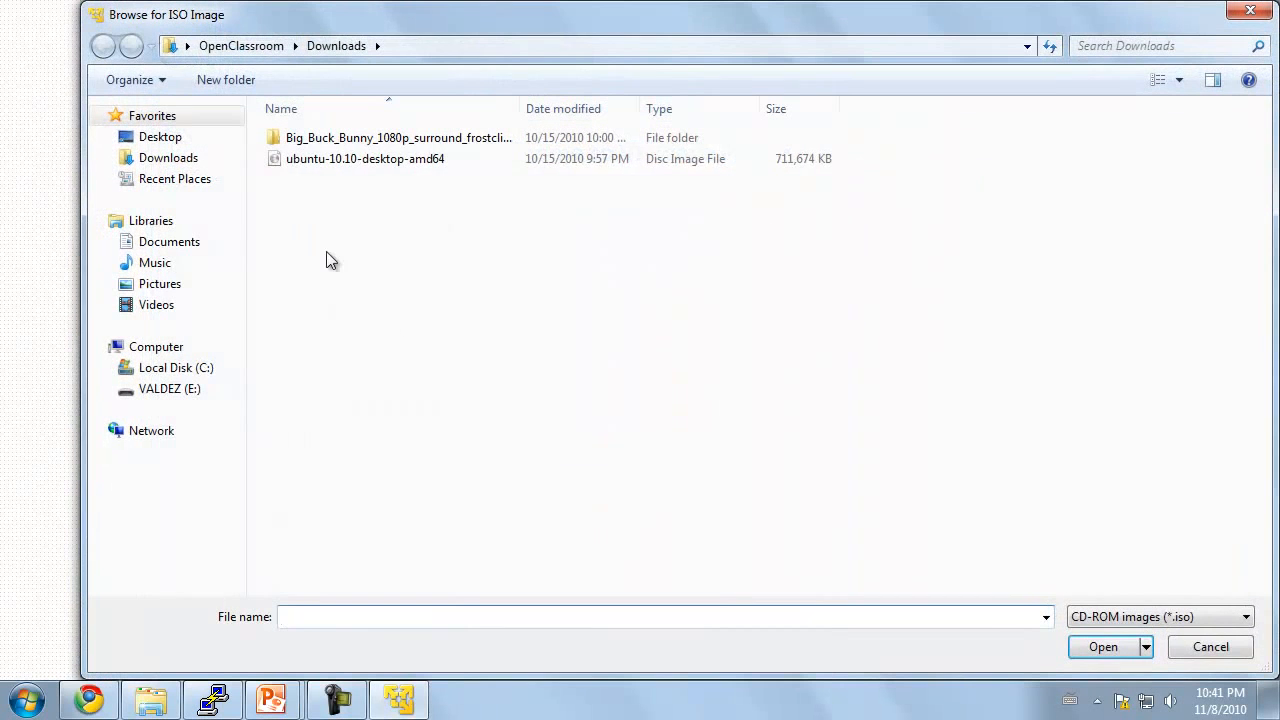
left_click(331, 158)
left_click(1101, 644)
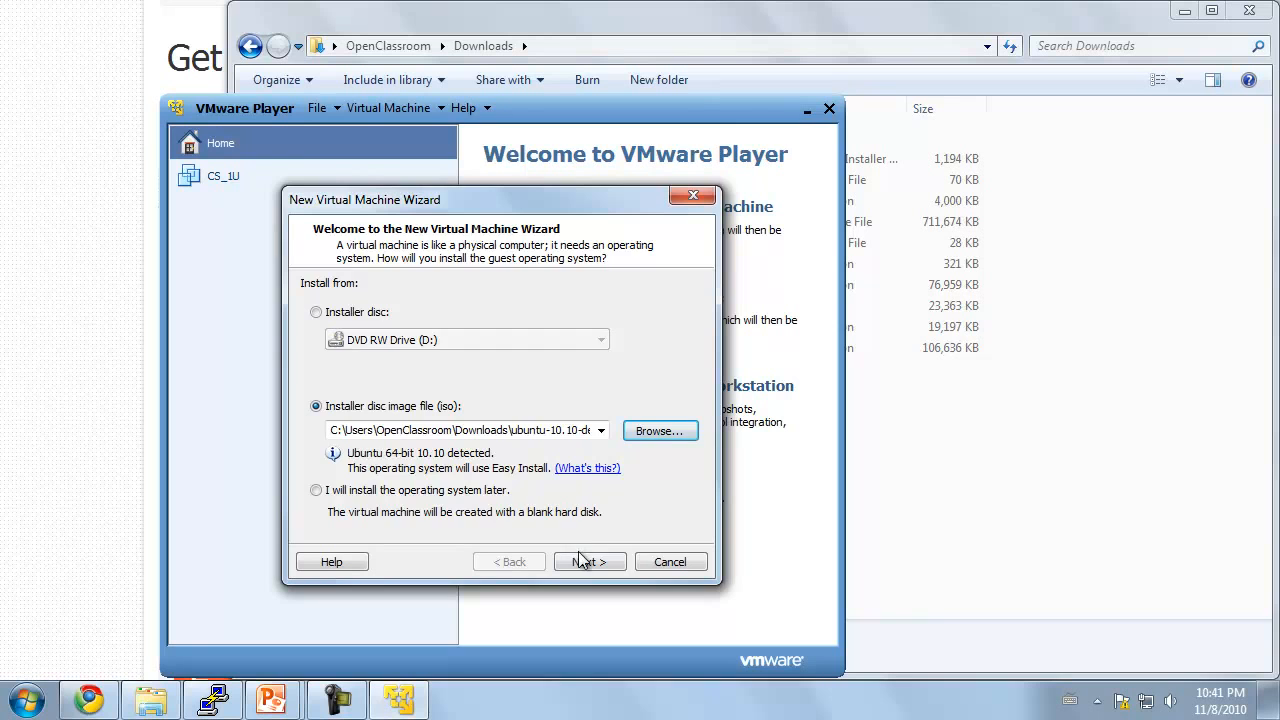
left_click(584, 561)
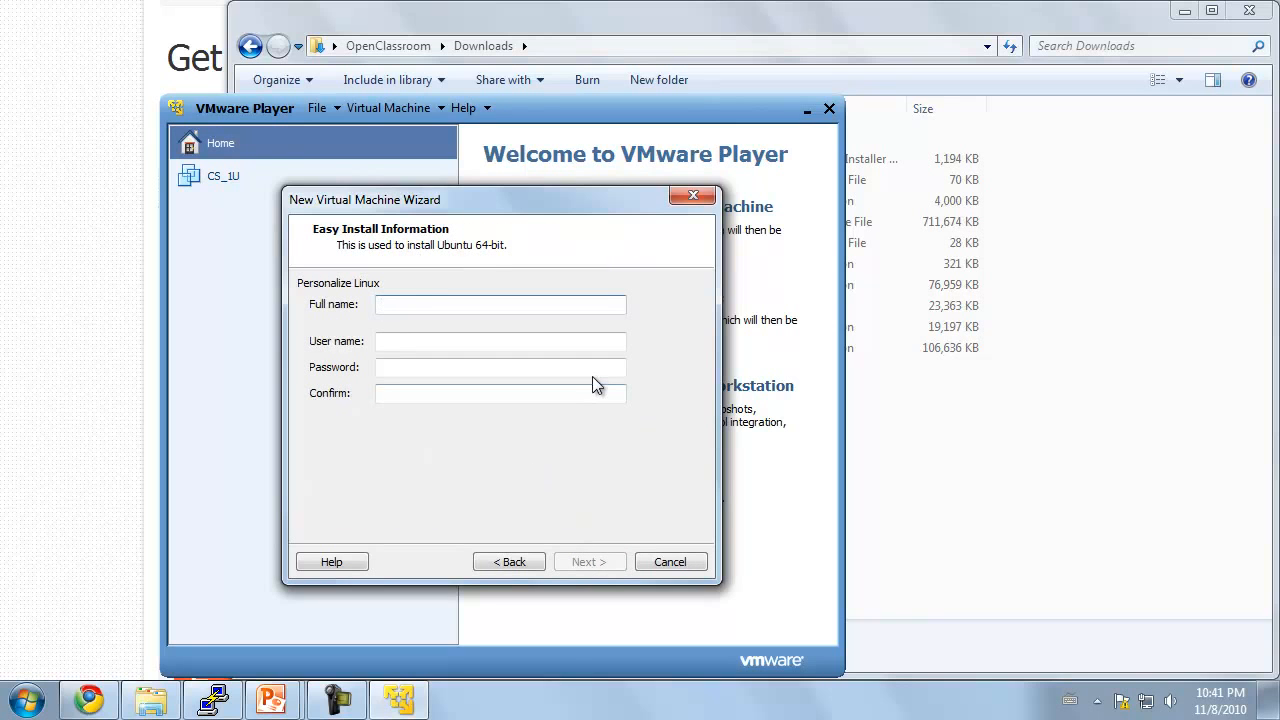
Enter the Ubuntu user's full name, username and password for Easy Install.
type("Joshua Valdez")
key("Tab")
type("joshuav")
key("Tab")
type("*****")
key("Tab")
type("*****")
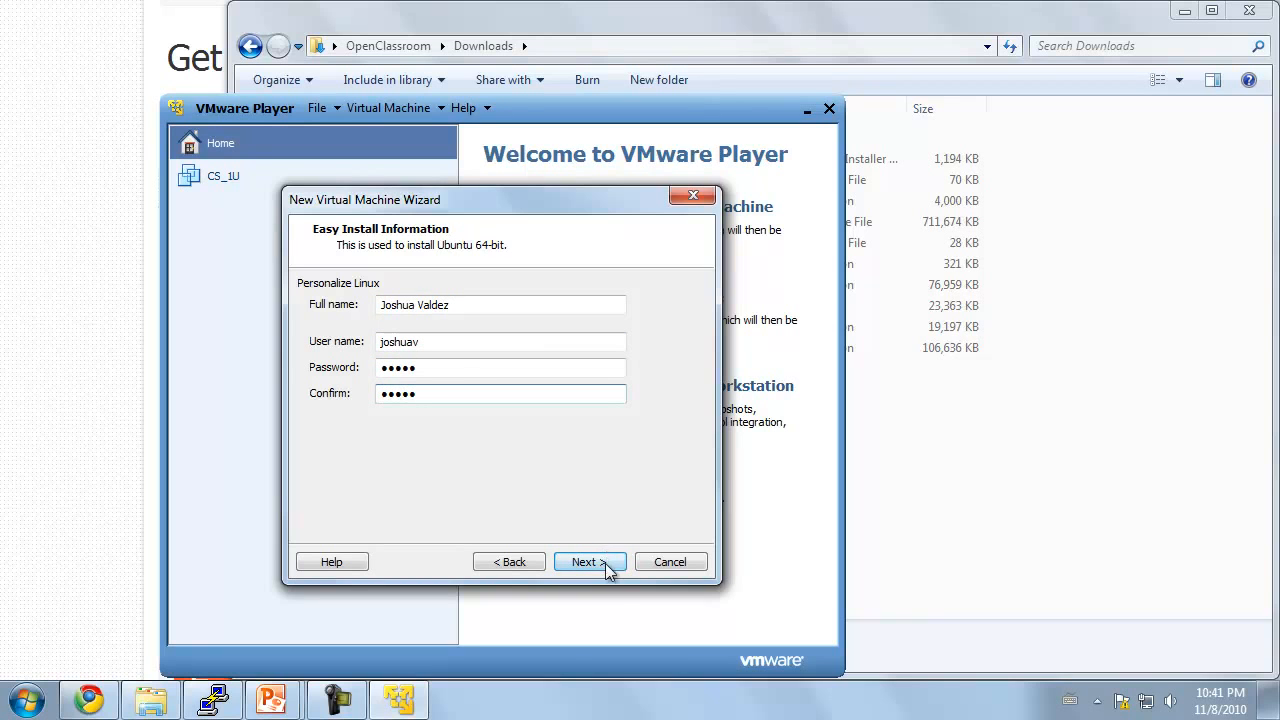
left_click(606, 562)
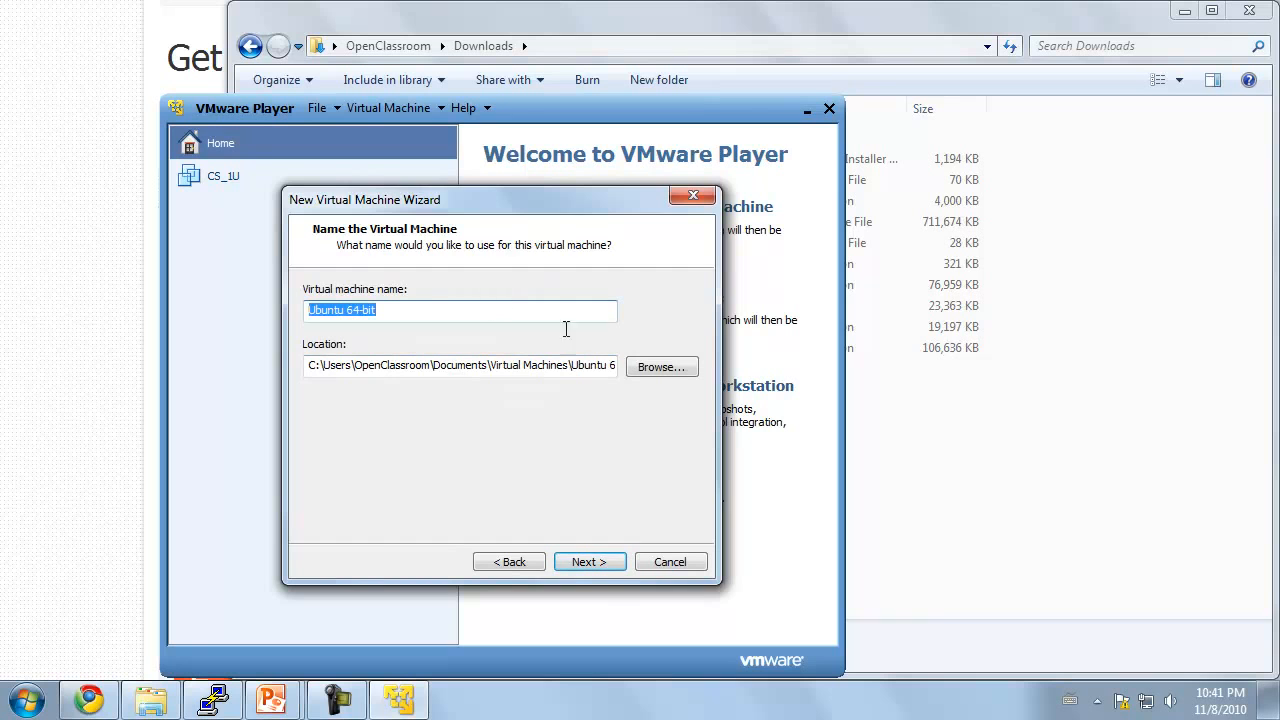
Keep the machine name Ubuntu 64-bit and proceed to the 20.0 GB disk size setting.
left_click(497, 310)
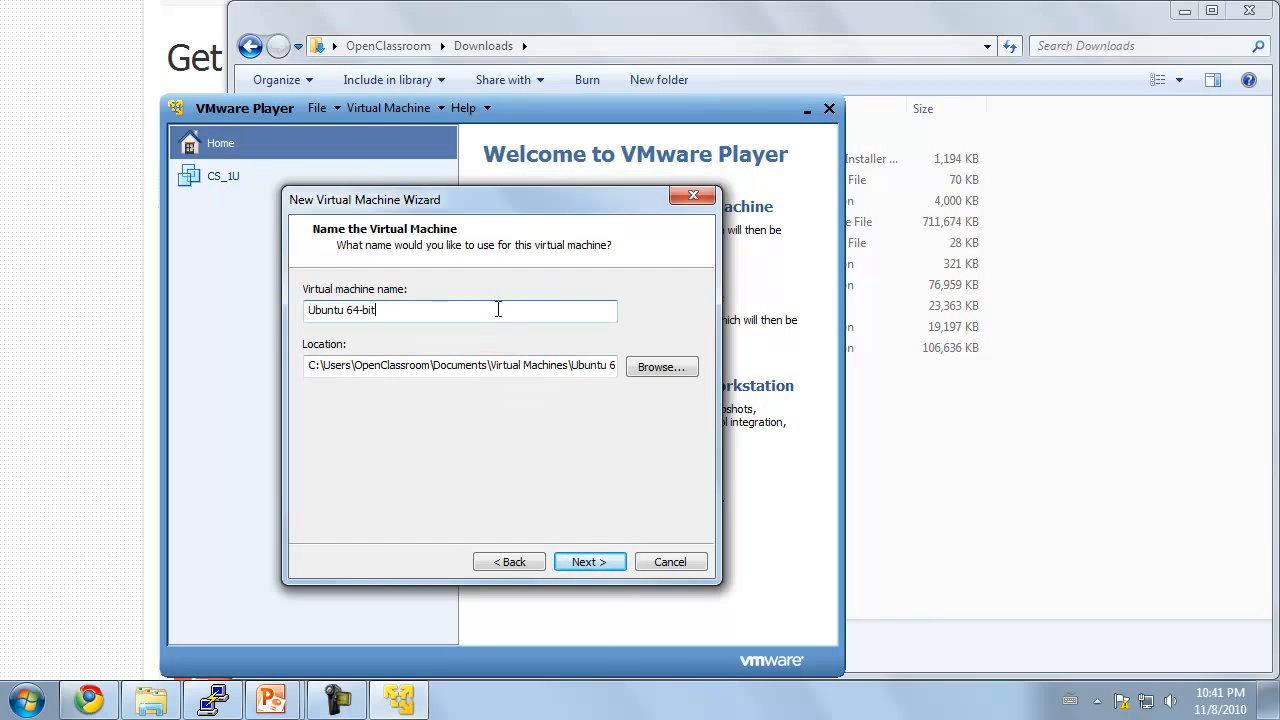
left_click(602, 558)
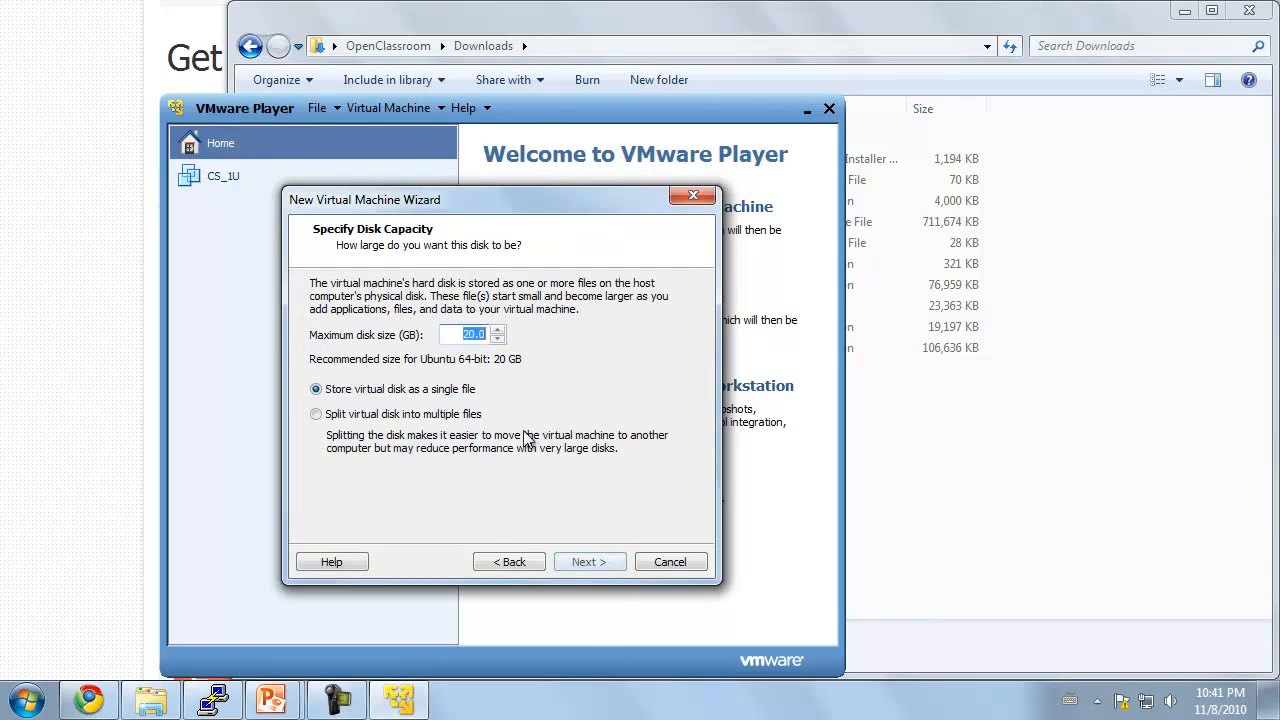
left_click(464, 334)
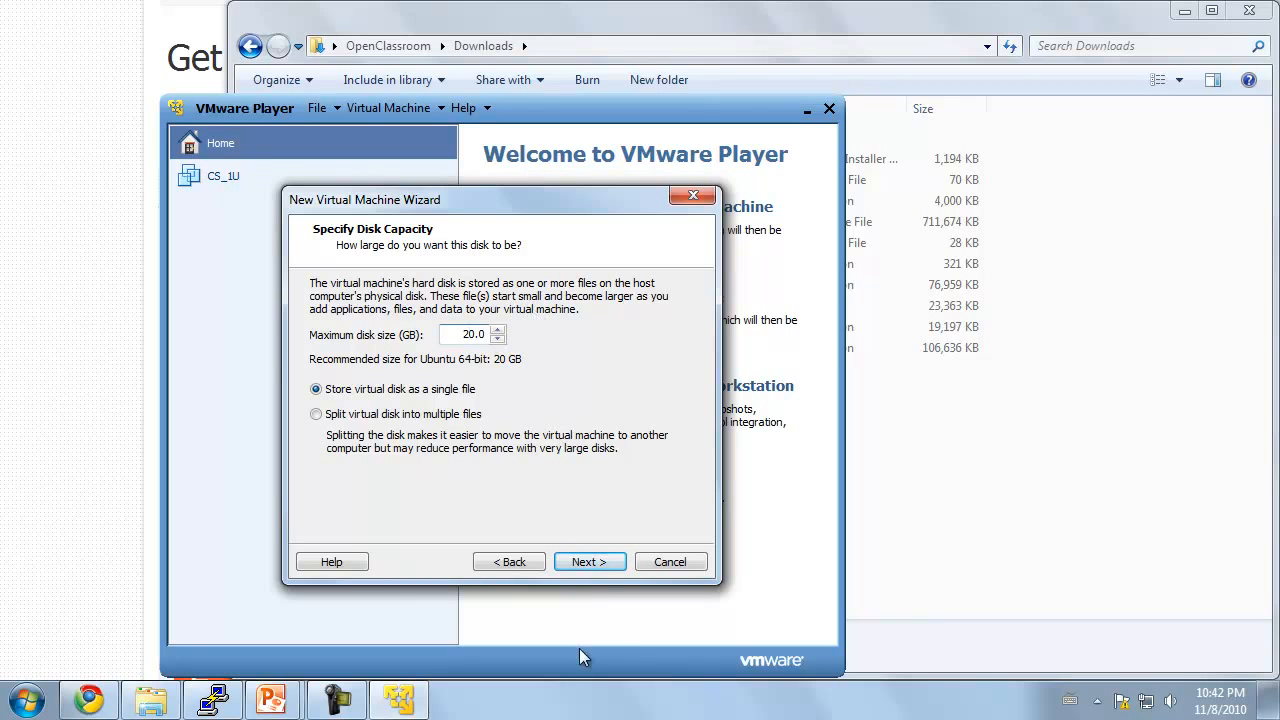
Reach the Ready to Create summary and review the 20 GB disk, 512 MB memory and NAT network.
left_click(589, 563)
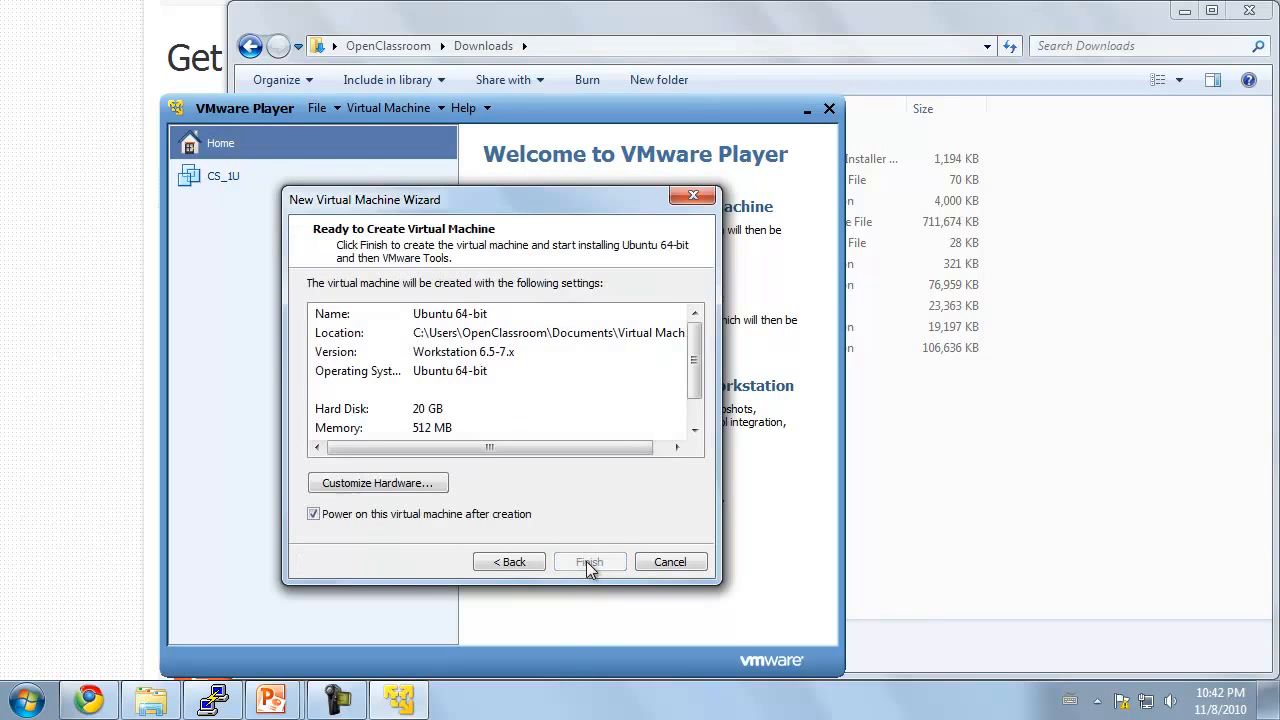
left_click_drag(453, 440, 450, 441)
left_click_drag(695, 352, 695, 370)
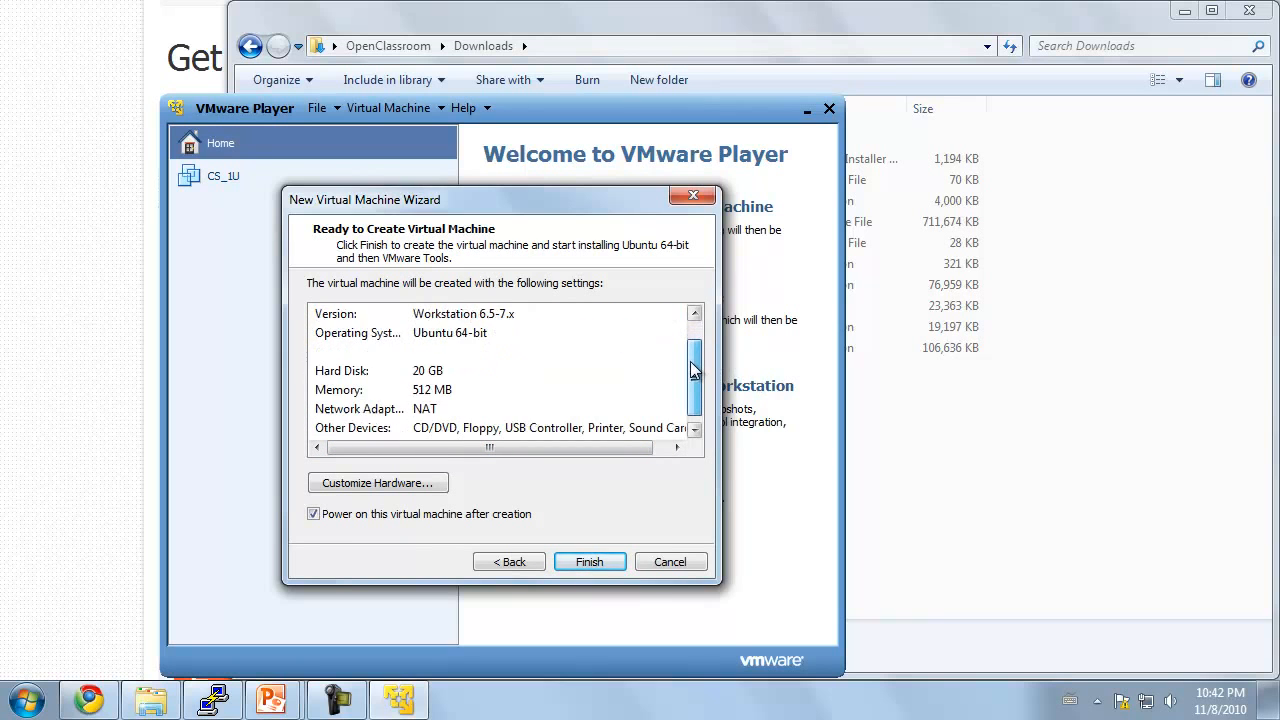
Drag the memory slider in Customize Hardware to 1096 MB and apply.
left_click(420, 484)
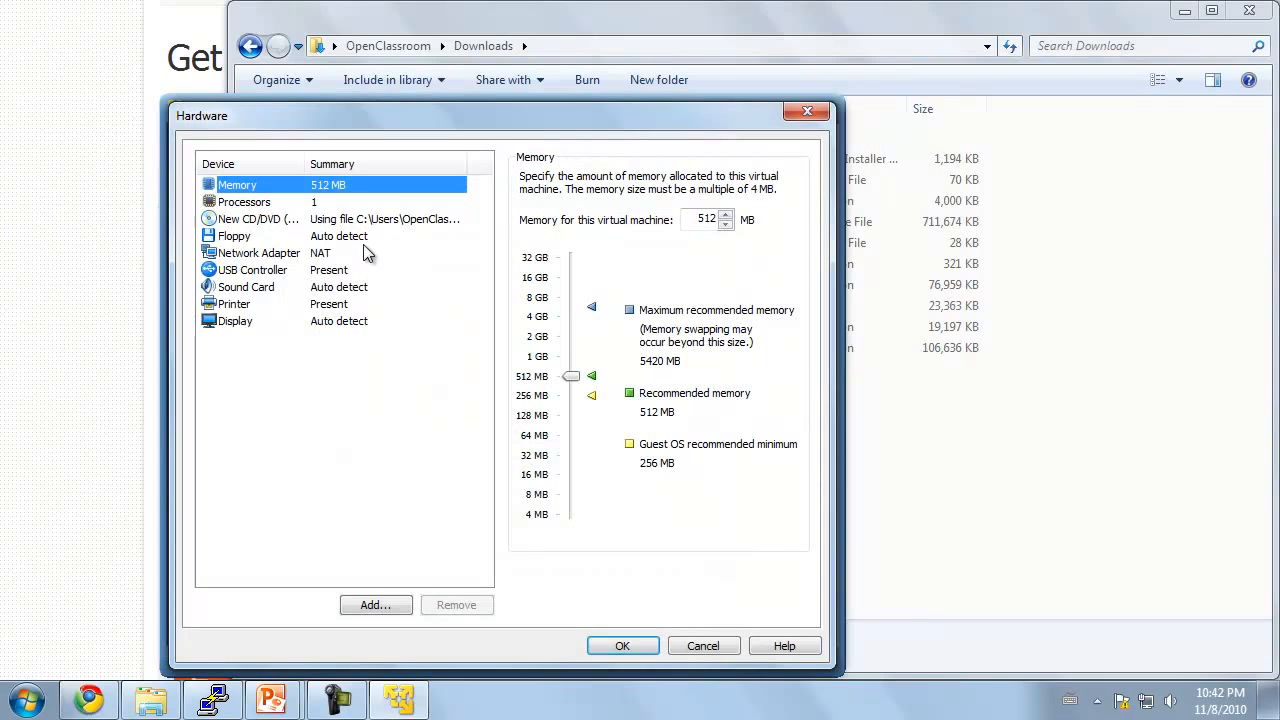
left_click(572, 377)
left_click_drag(573, 379, 567, 357)
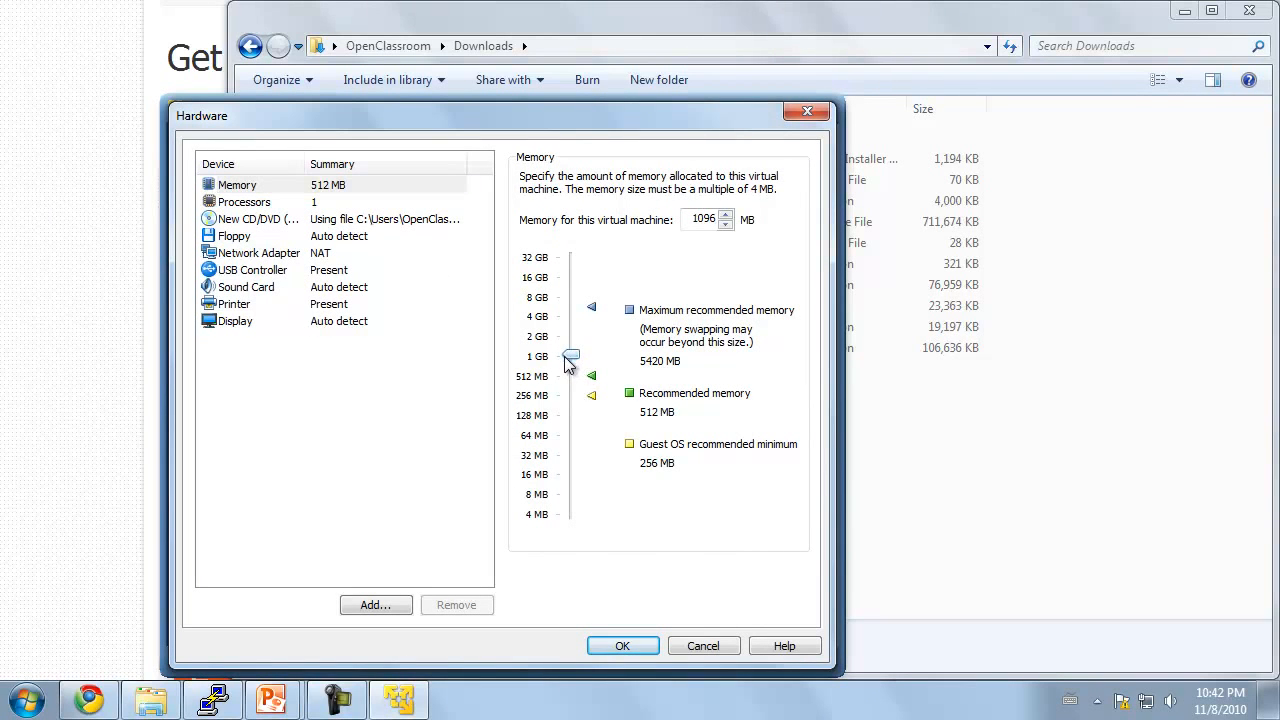
left_click(622, 646)
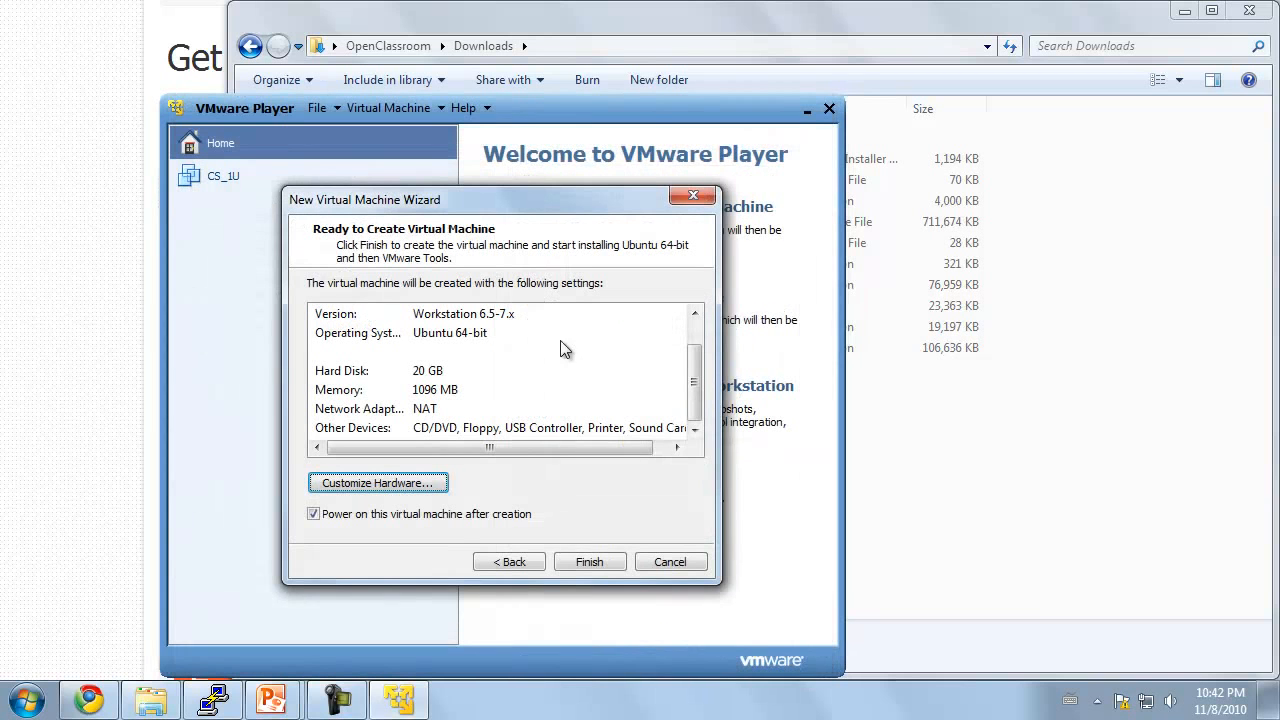
Finish the wizard and dismiss the Removable Devices notice so Ubuntu 10.10 boots.
left_click(591, 564)
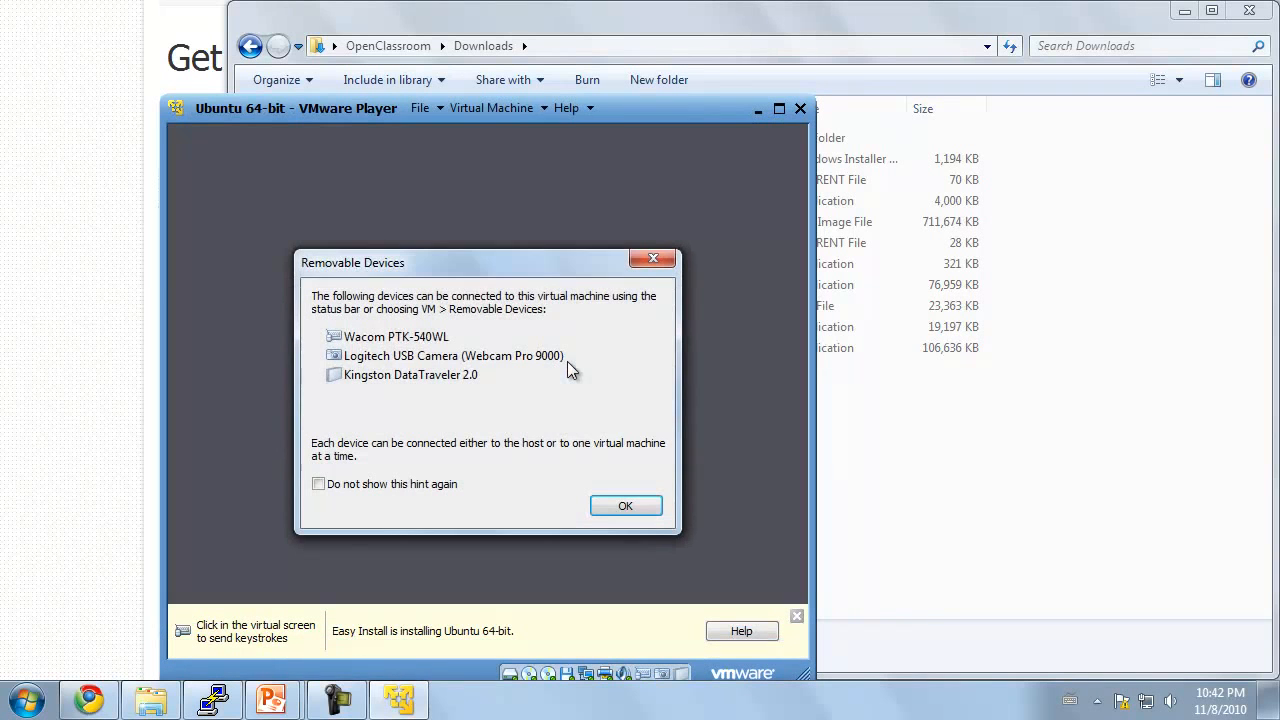
left_click(618, 506)
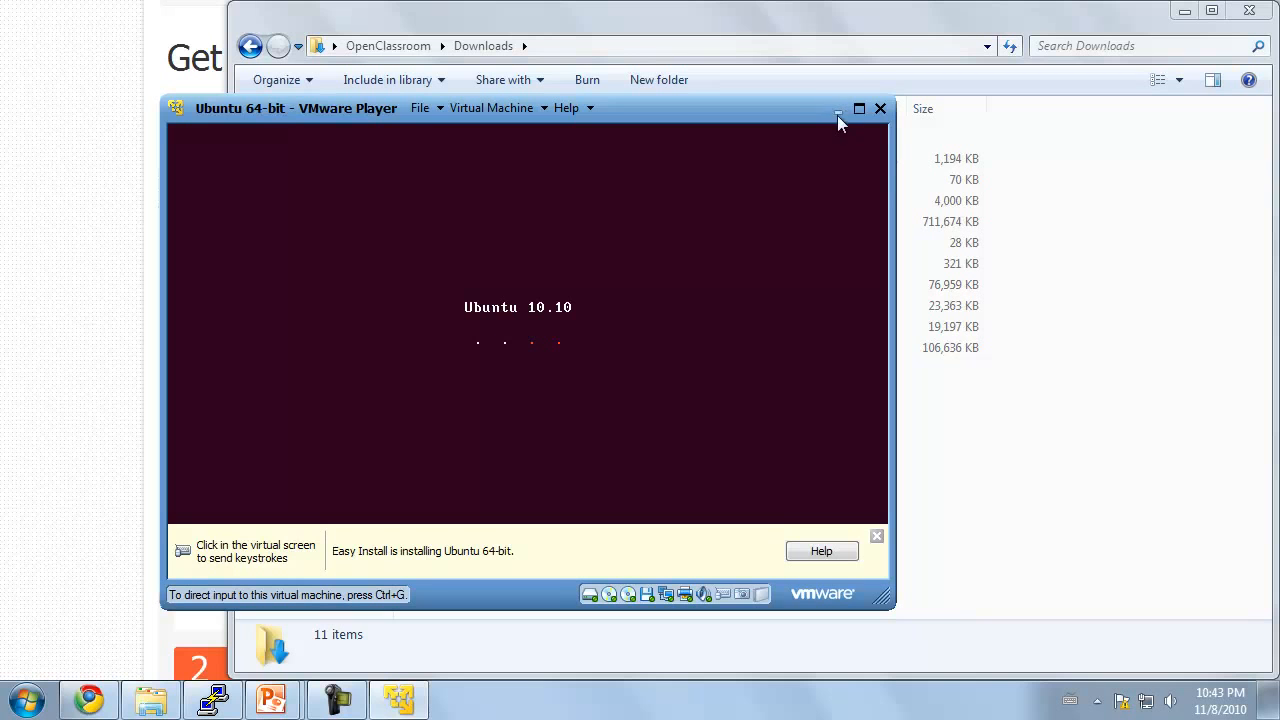
Close the existing Ubuntu terminal window and check the desktop's context menu.
left_click(27, 700)
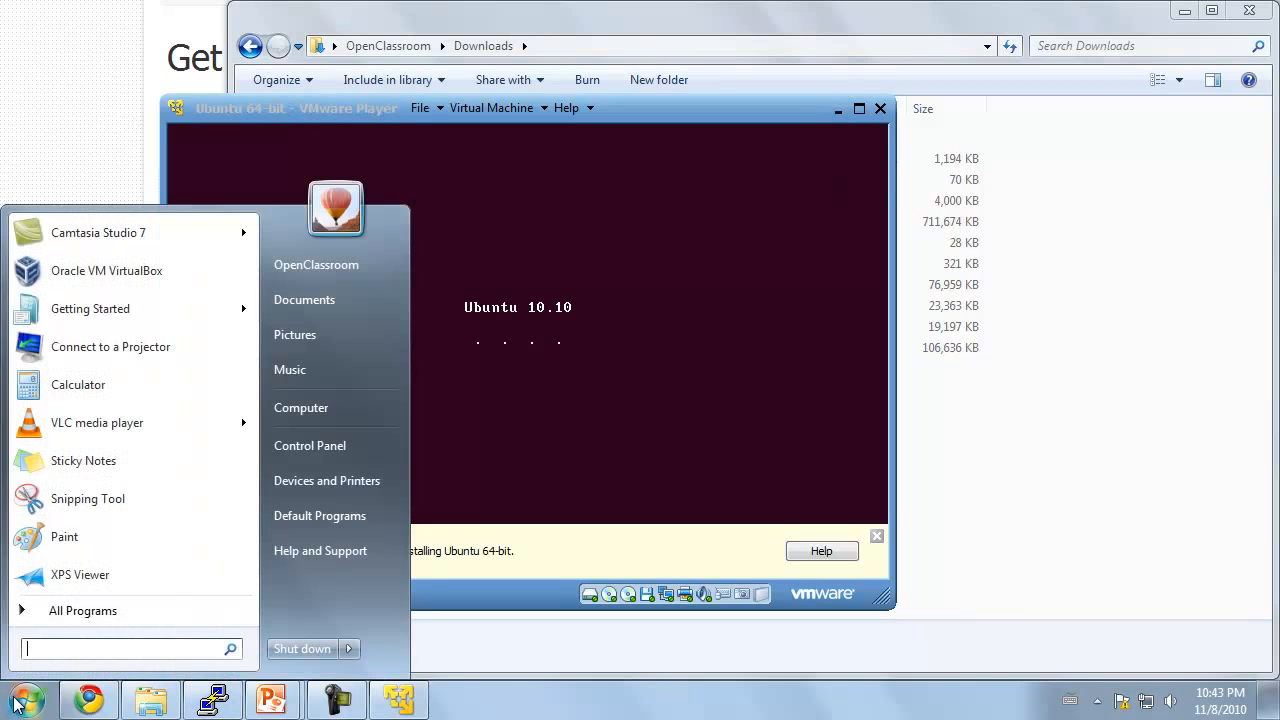
type("vmware")
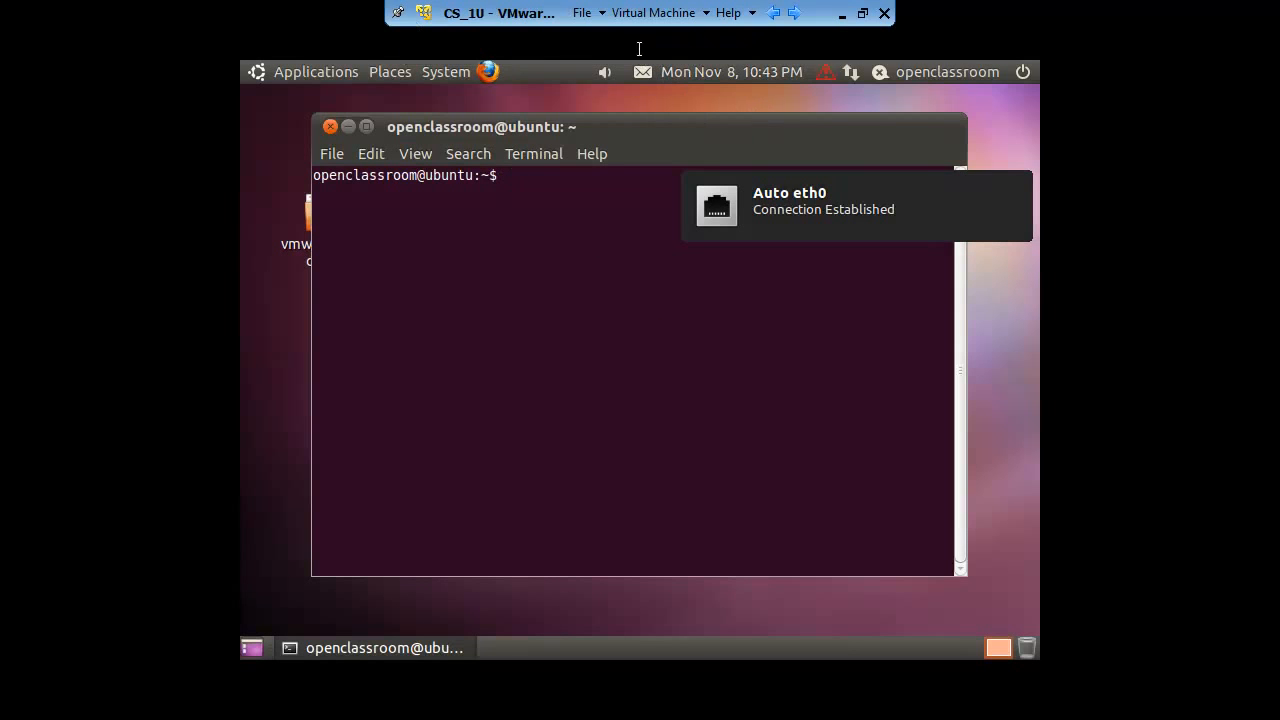
left_click(330, 126)
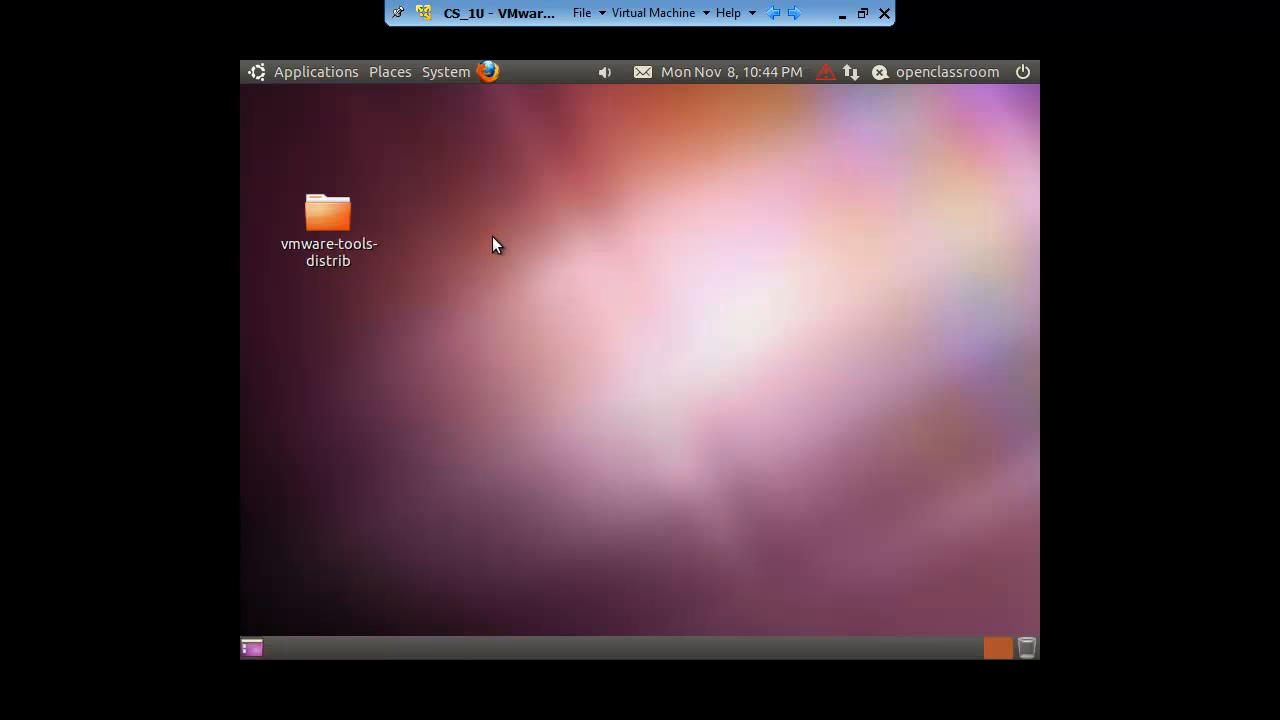
right_click(417, 219)
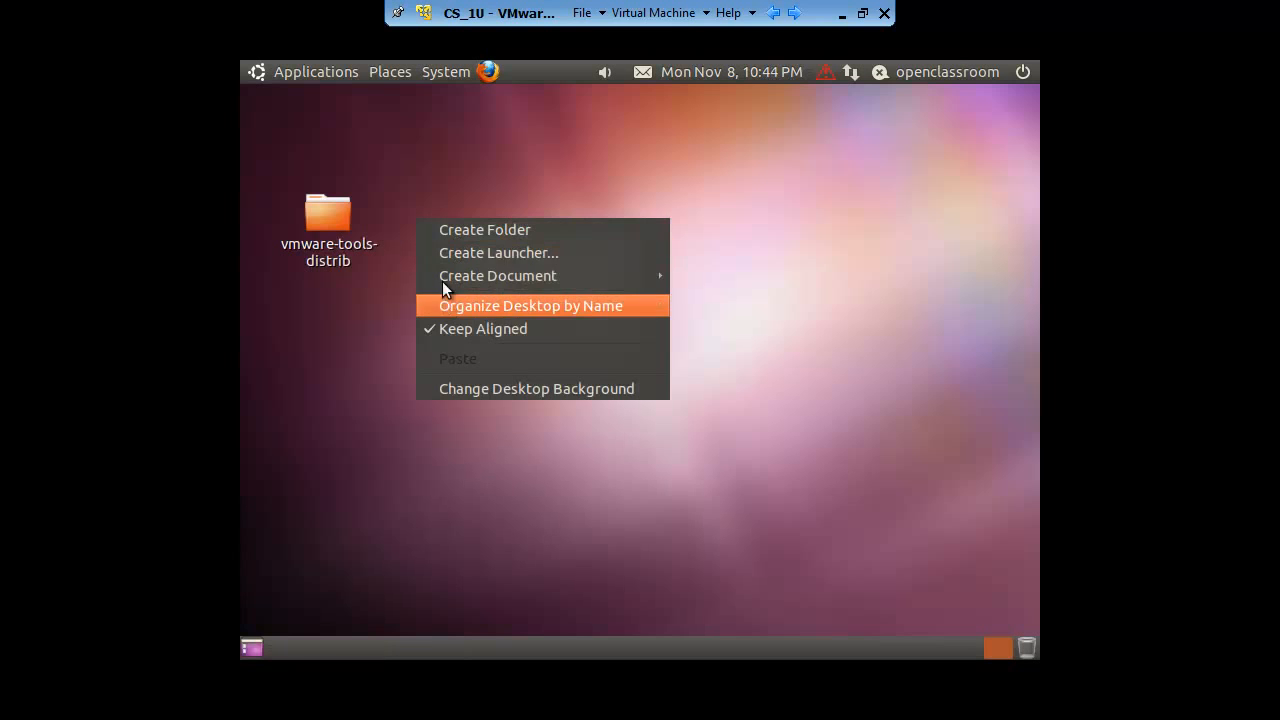
left_click(425, 159)
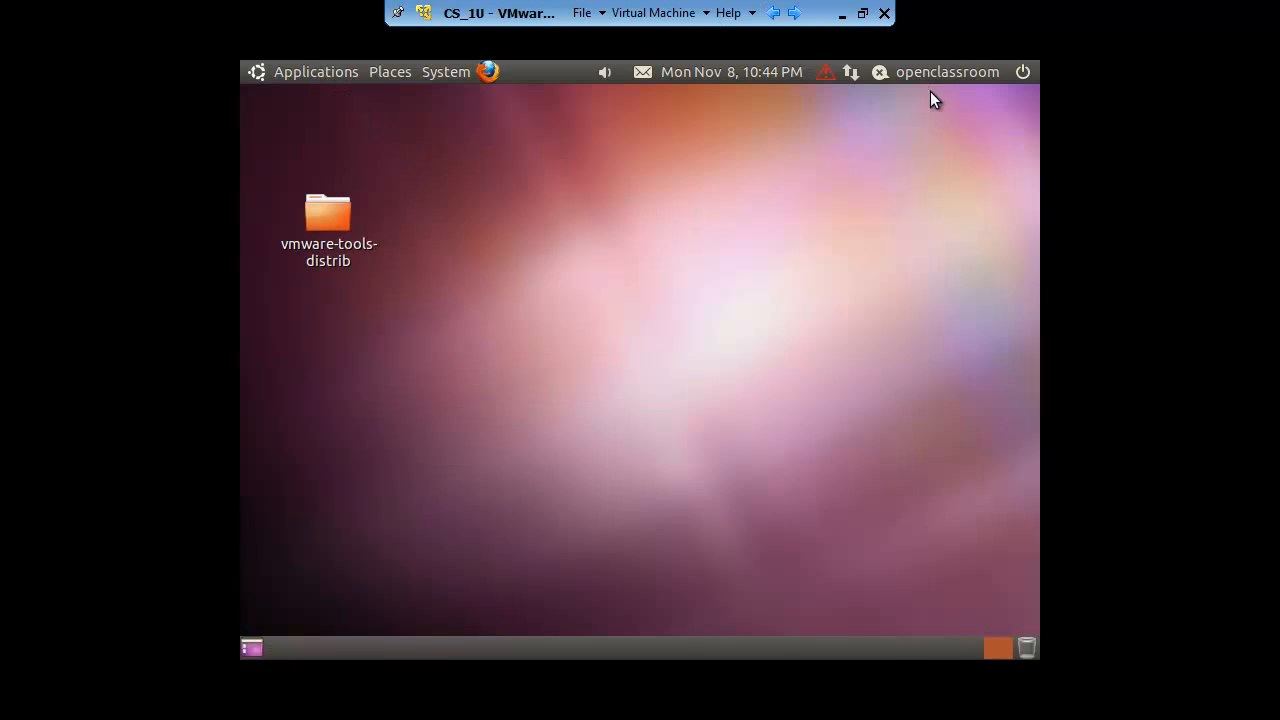
Launch a terminal from the Ubuntu Applications menu.
left_click(341, 76)
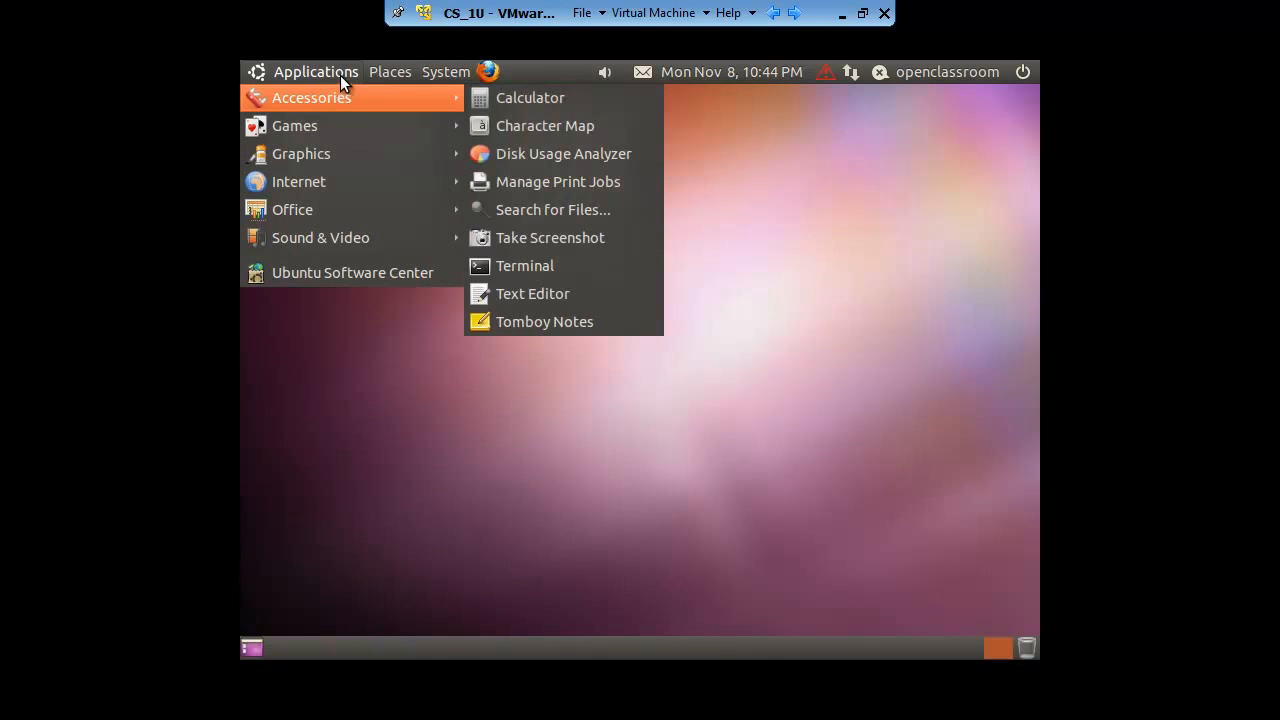
left_click(340, 75)
left_click(400, 73)
left_click(439, 69)
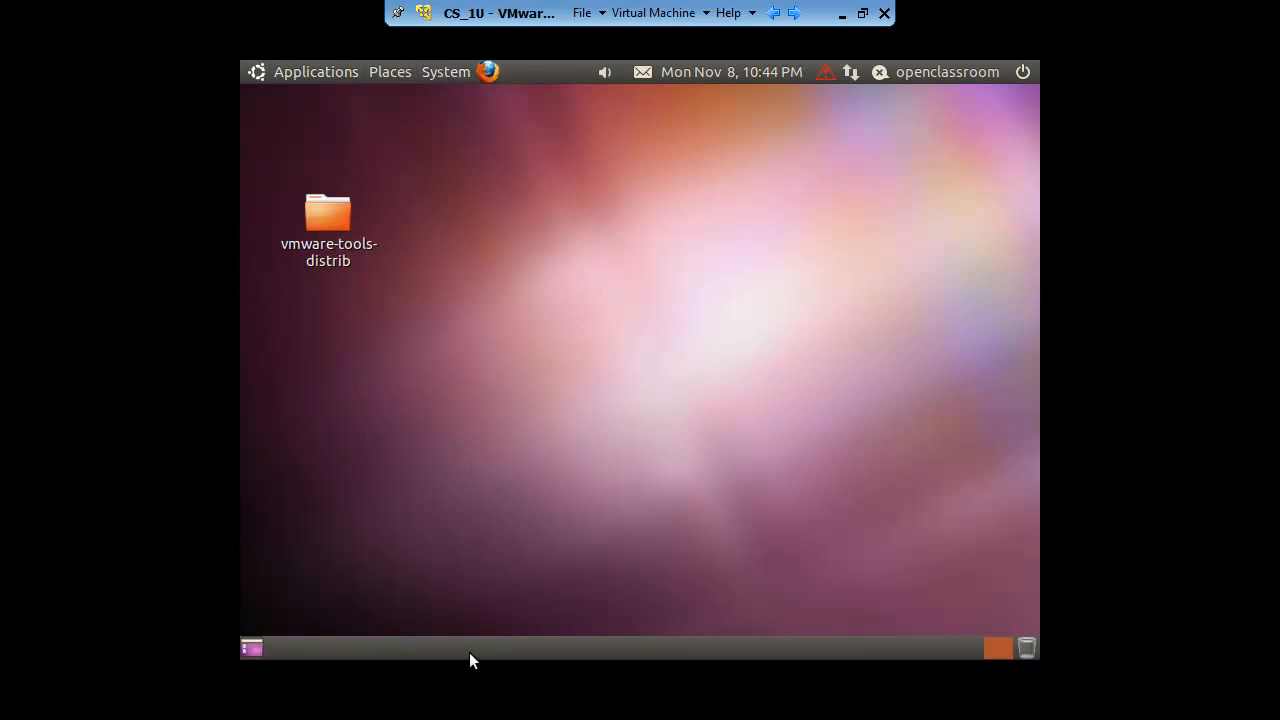
left_click(288, 71)
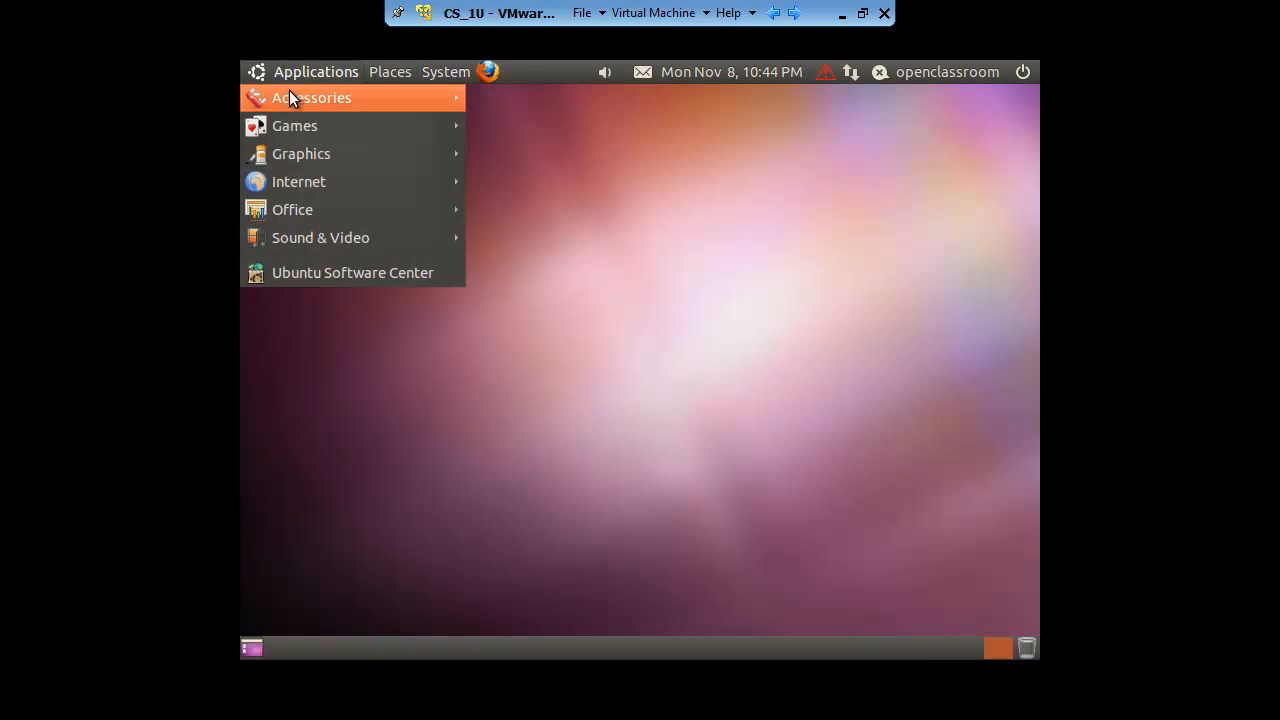
mouse_move(300, 97)
left_click(522, 266)
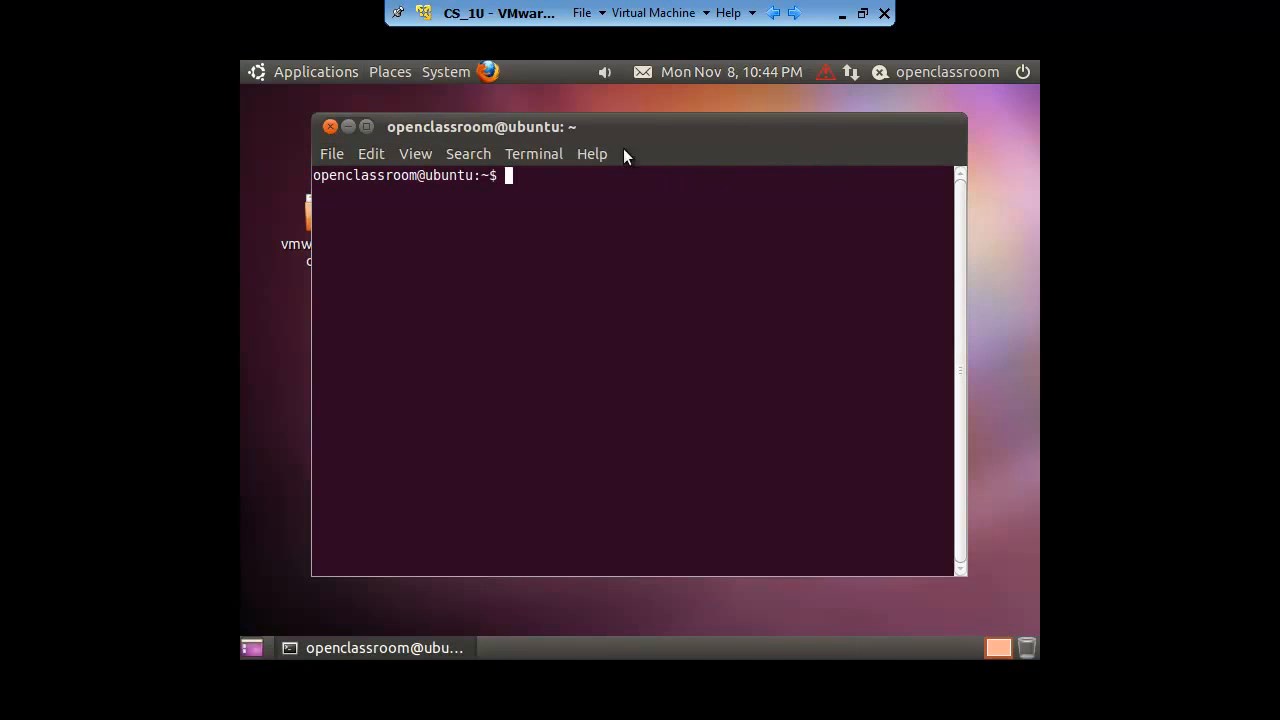
Launch a fresh terminal via Applications > Accessories > Terminal.
left_click(289, 68)
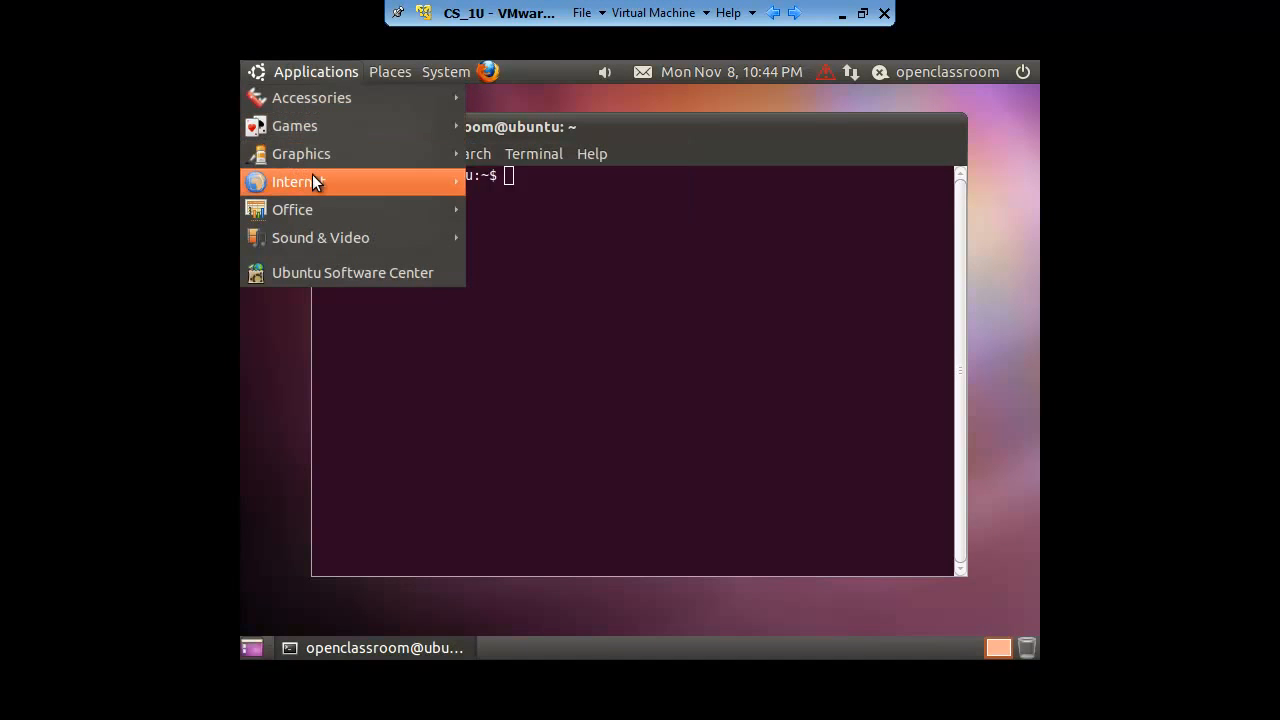
mouse_move(312, 178)
left_click(727, 557)
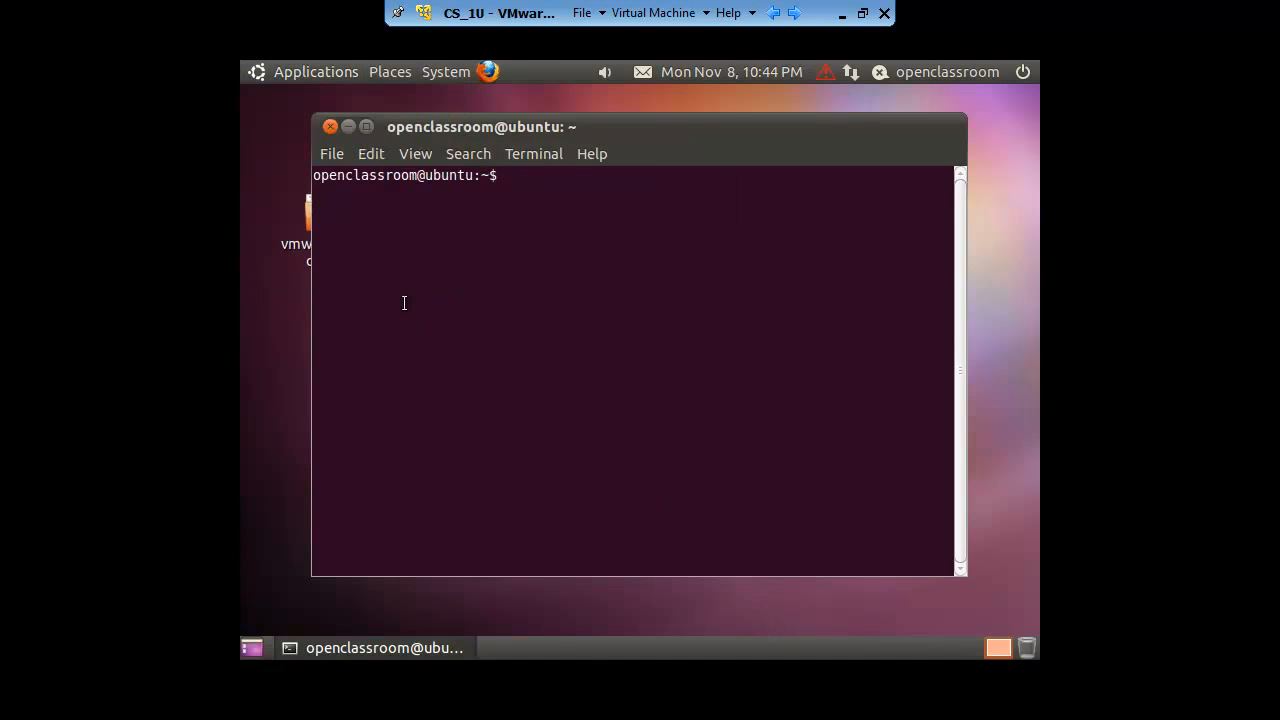
left_click(282, 73)
mouse_move(286, 87)
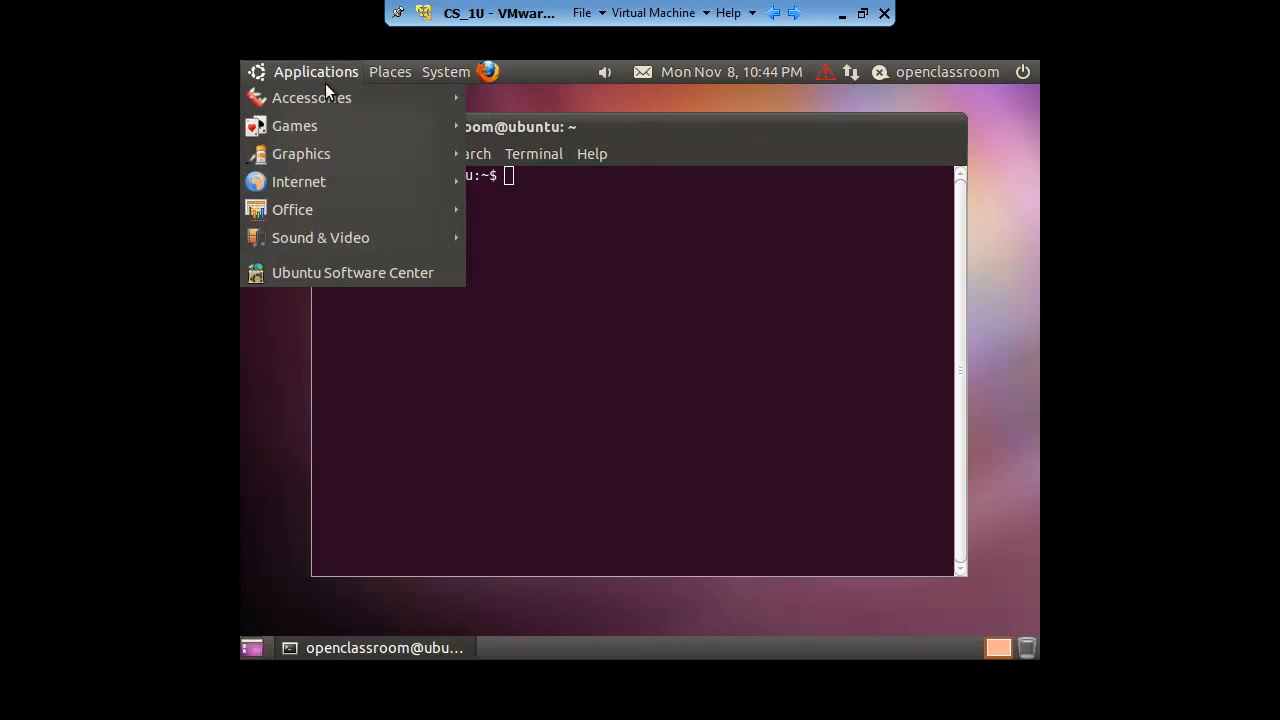
mouse_move(325, 92)
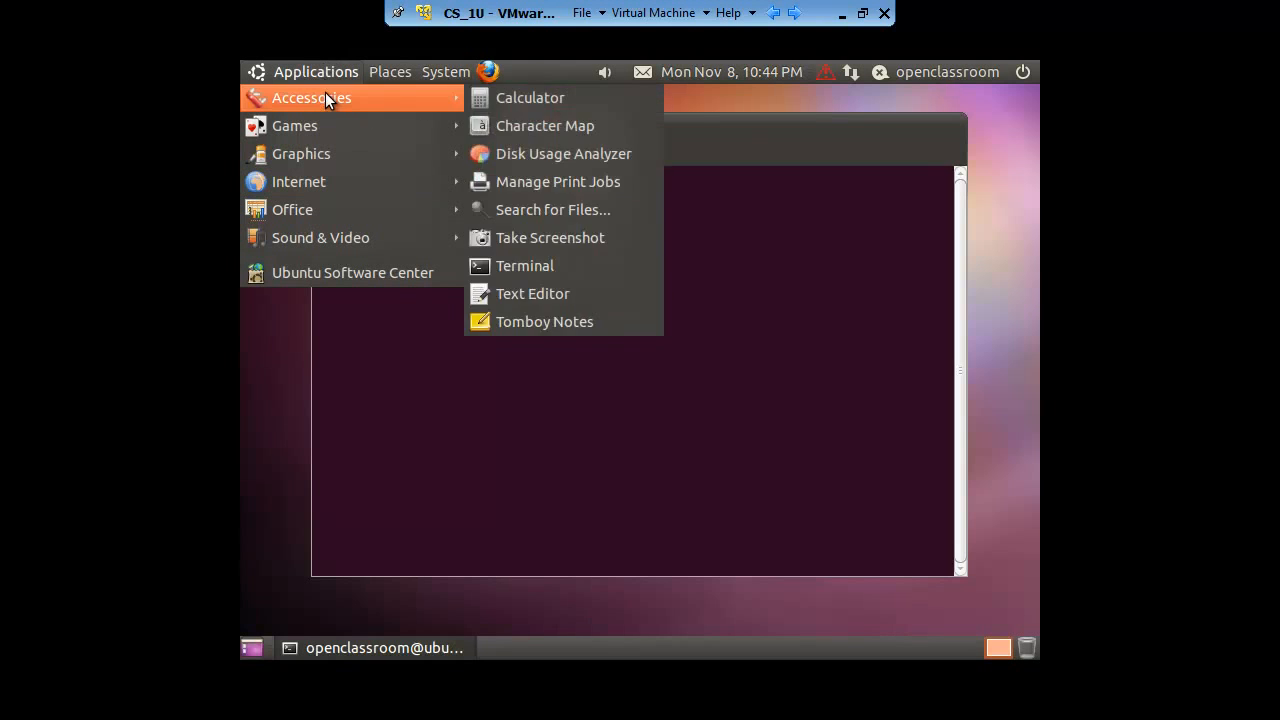
left_click(509, 266)
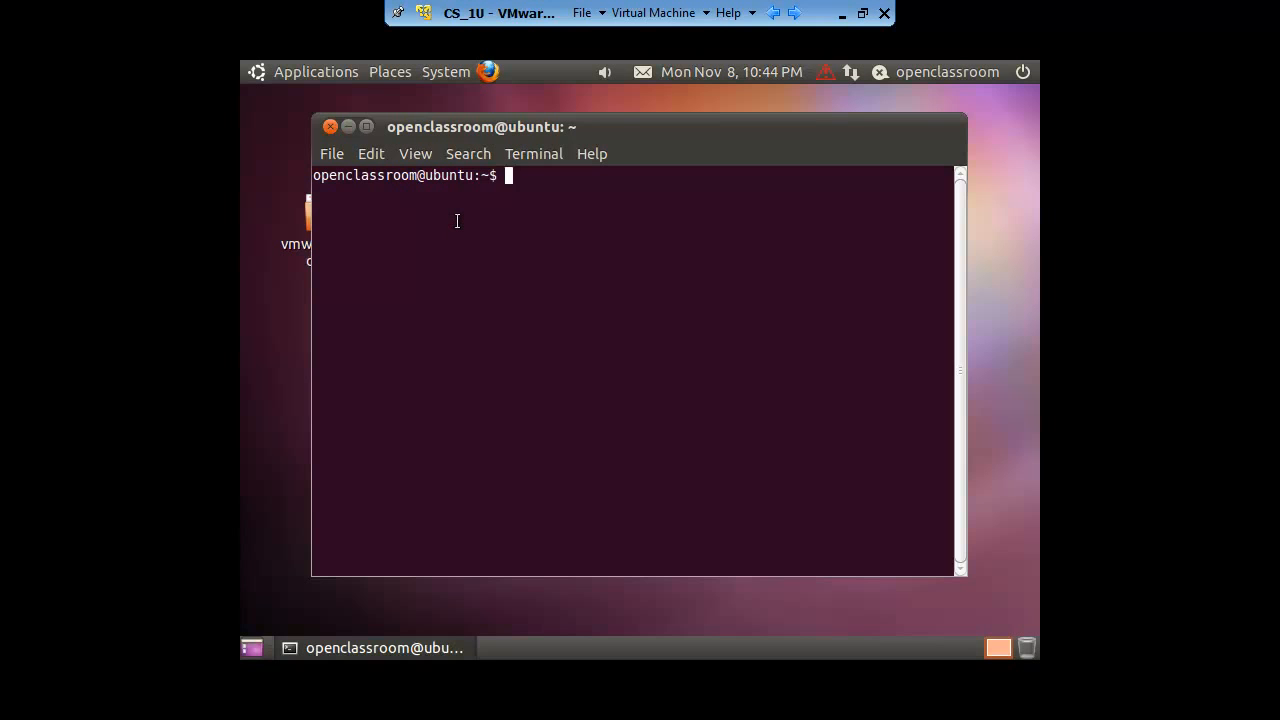
Highlight the terminal prompt's user name and ubuntu host name to point them out.
left_click_drag(512, 174, 271, 152)
left_click_drag(496, 295, 508, 300)
left_click(531, 264)
left_click_drag(416, 177, 313, 177)
left_click_drag(421, 177, 473, 177)
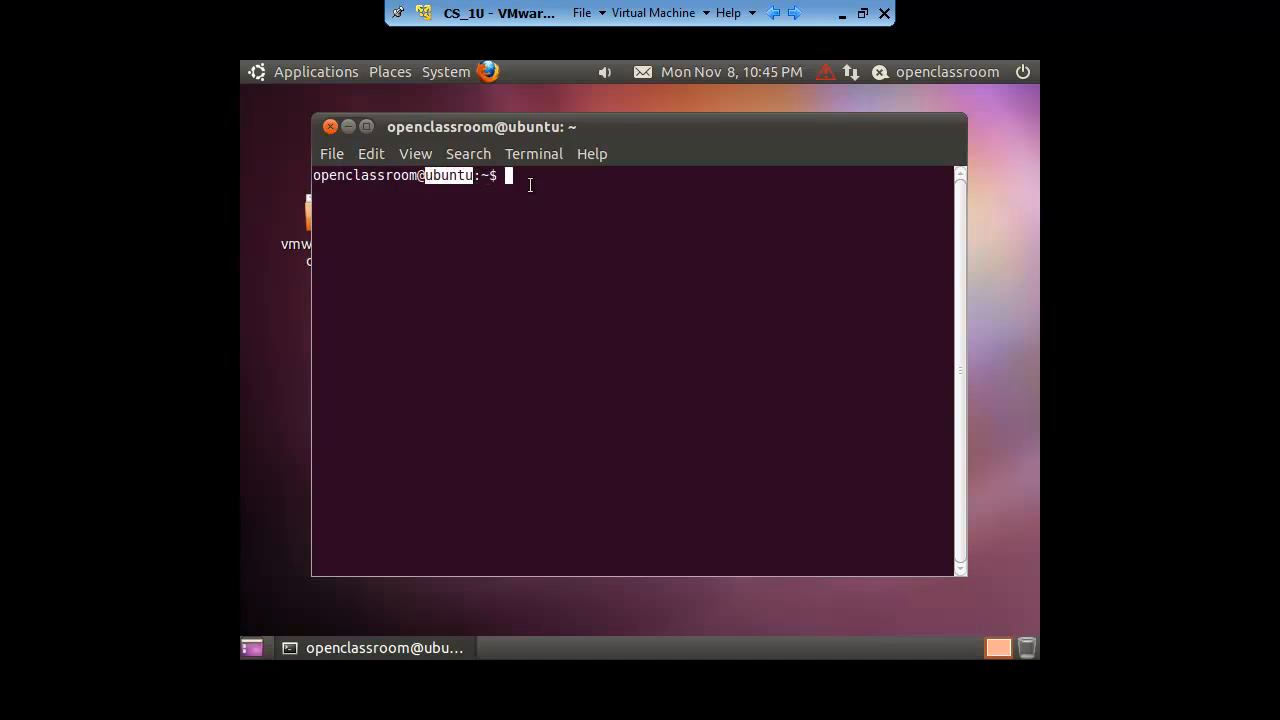
triple_click(522, 186)
Run ls in the home folder, then cd Desktop/ and ls to show vmware-tools-distrib.
left_click(573, 226)
type("ls")
key("Return")
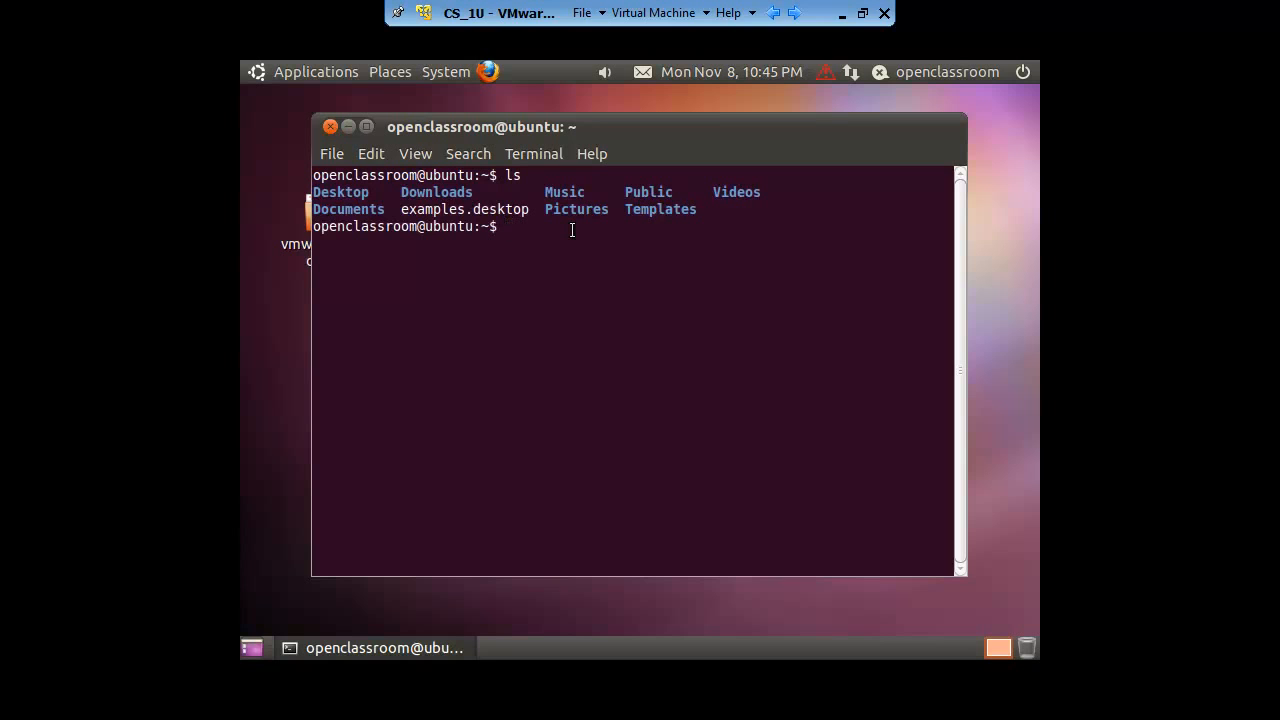
type("cd De")
key("Tab")
key("Return")
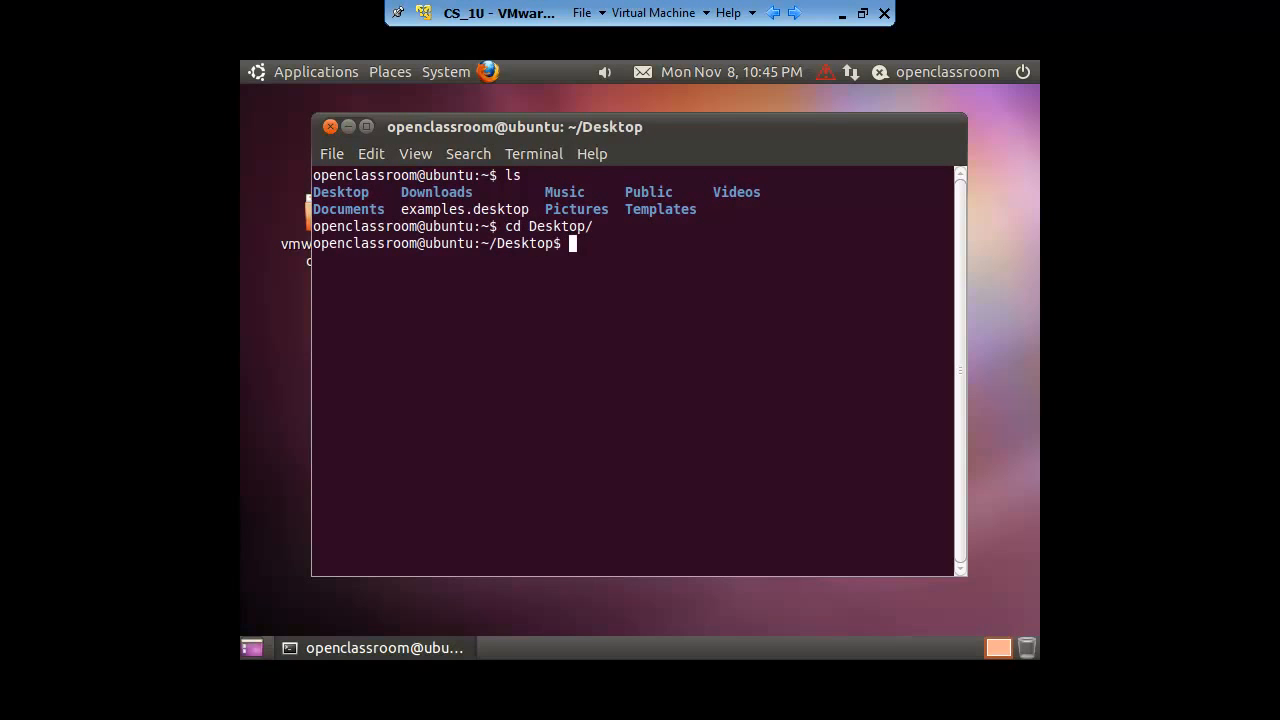
type("ls")
key("Return")
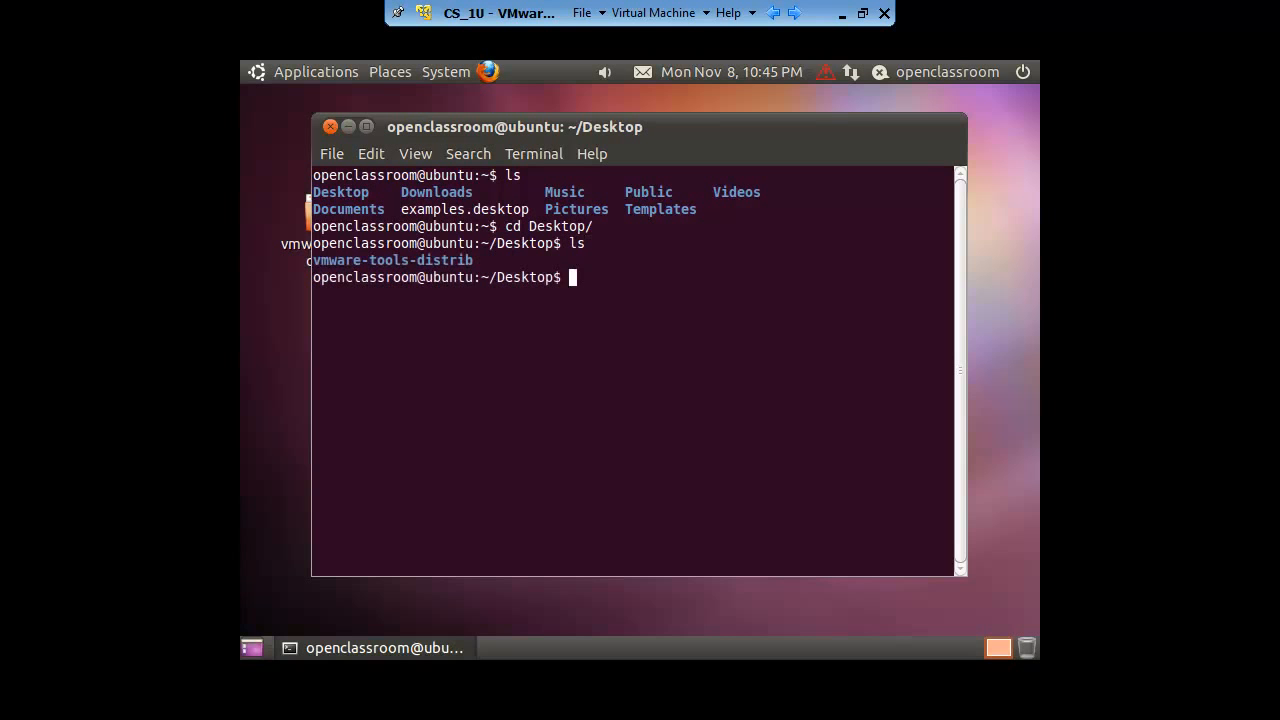